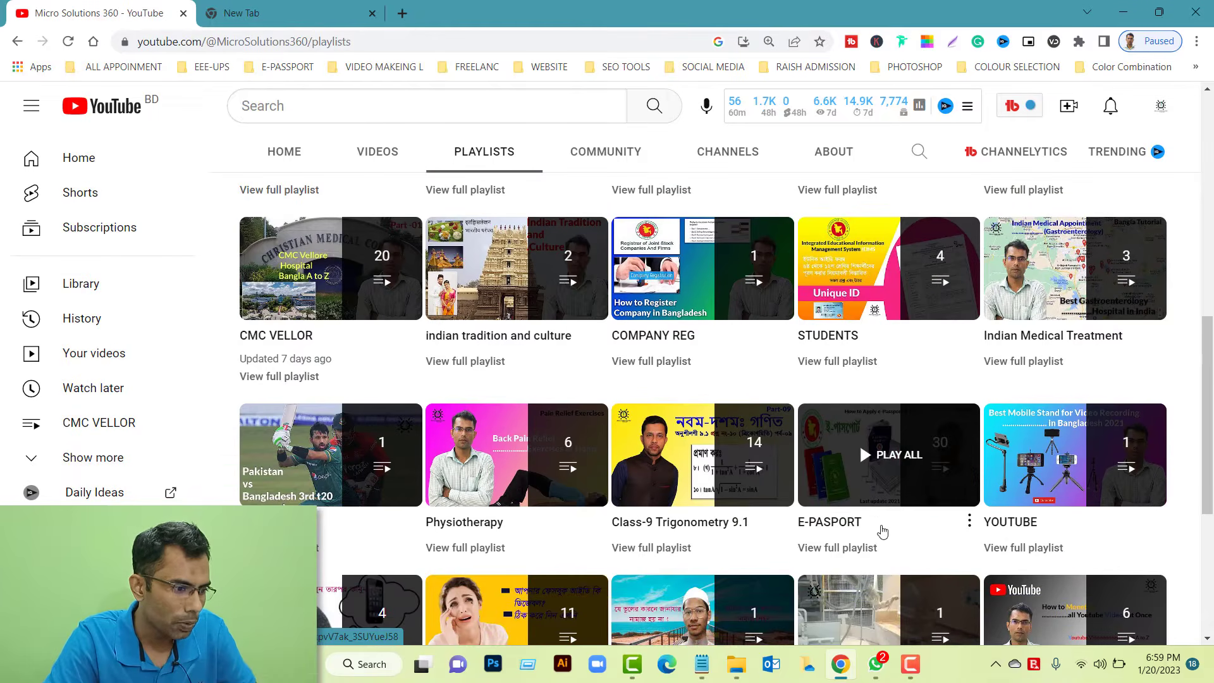
Open the E-PASPORT playlist from the channel's playlists page
click(852, 548)
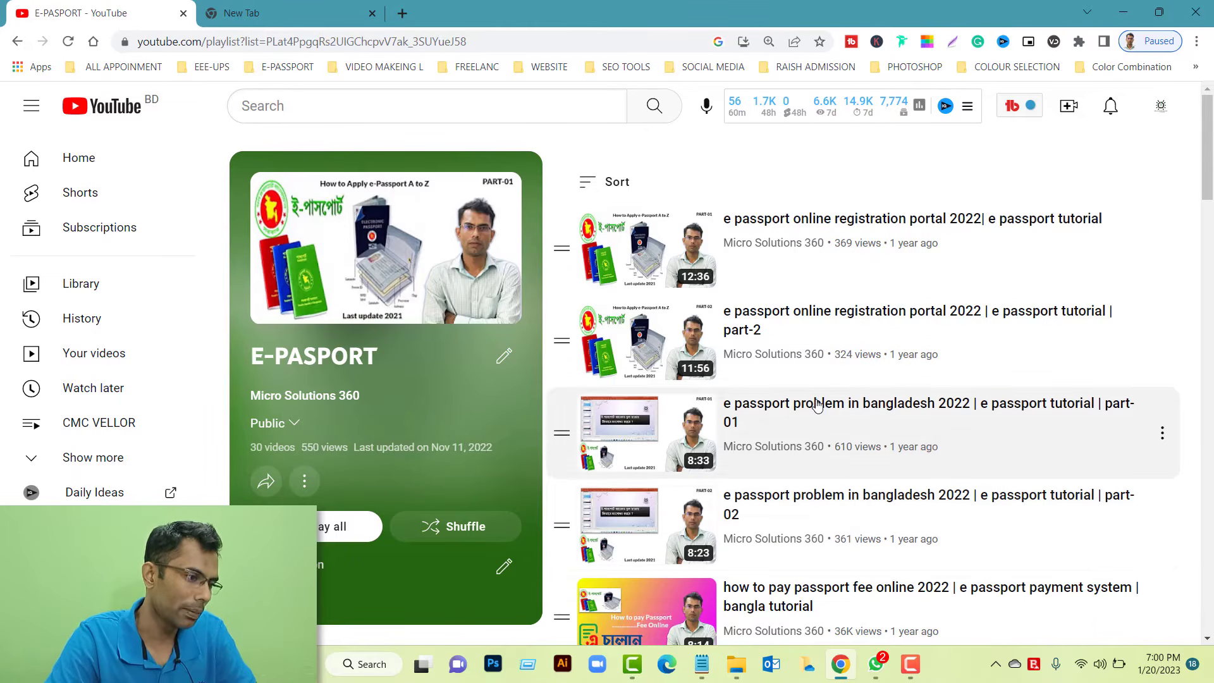
Open the passport fee payment video from the E-PASPORT playlist in a new tab
scroll(821, 405, down, 2)
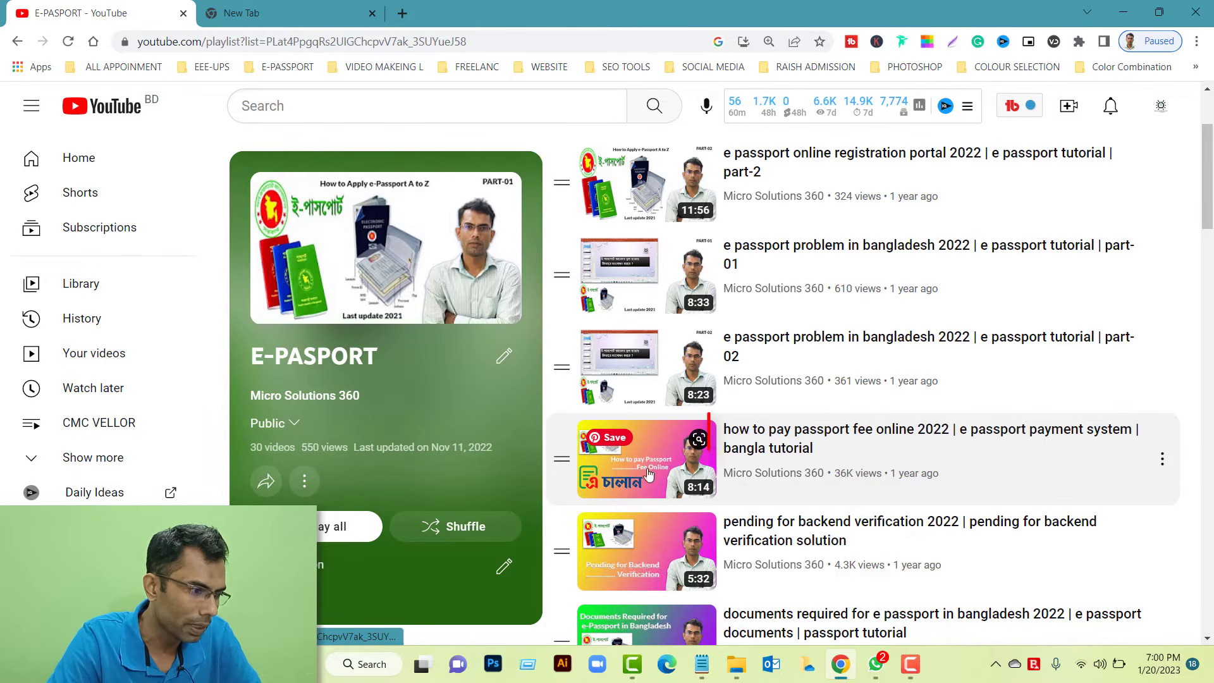
right_click(770, 446)
click(820, 456)
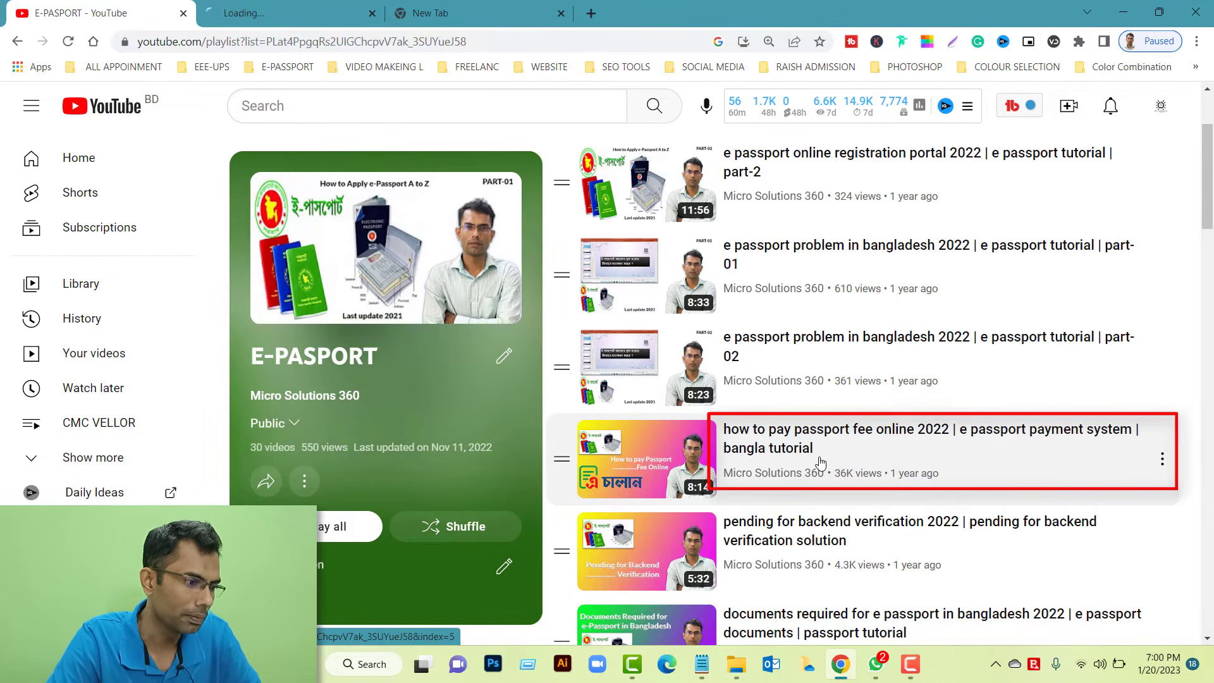
click(329, 6)
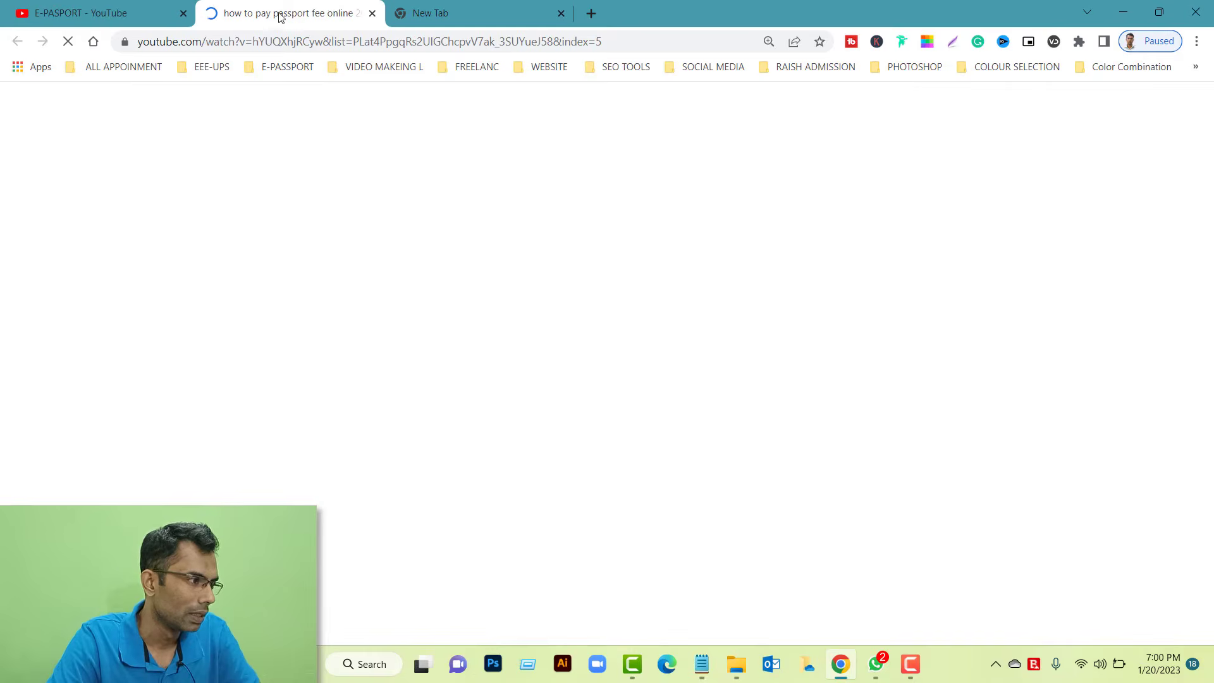
click(102, 12)
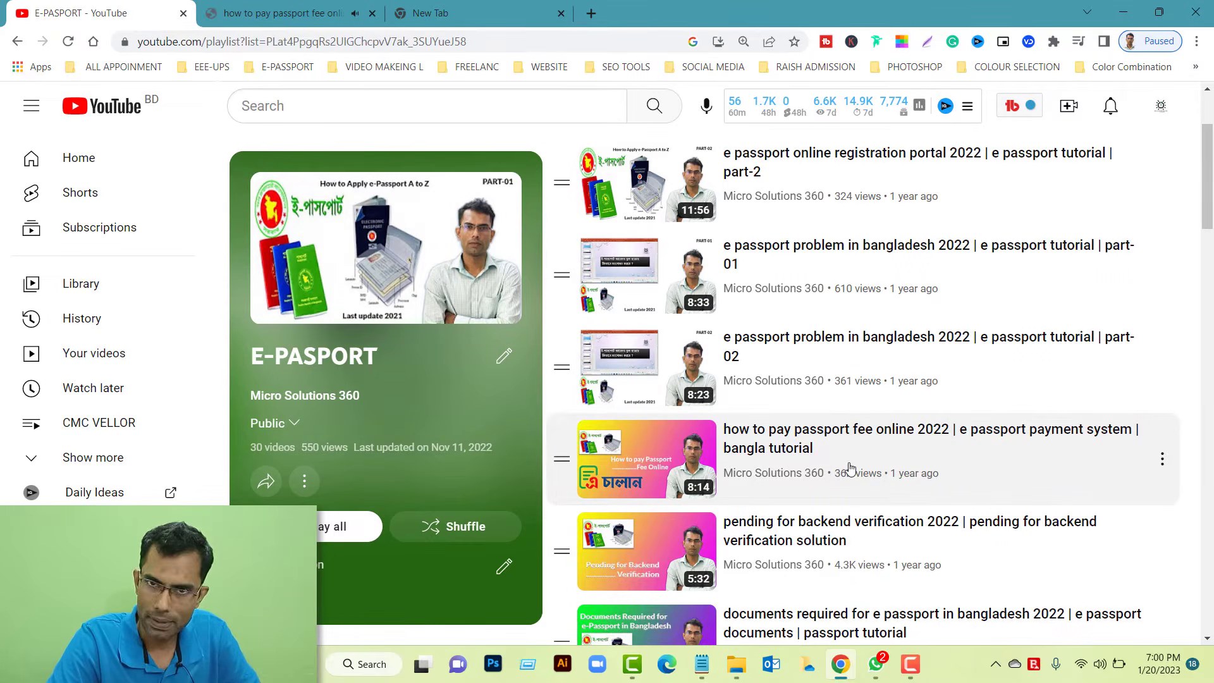
click(272, 12)
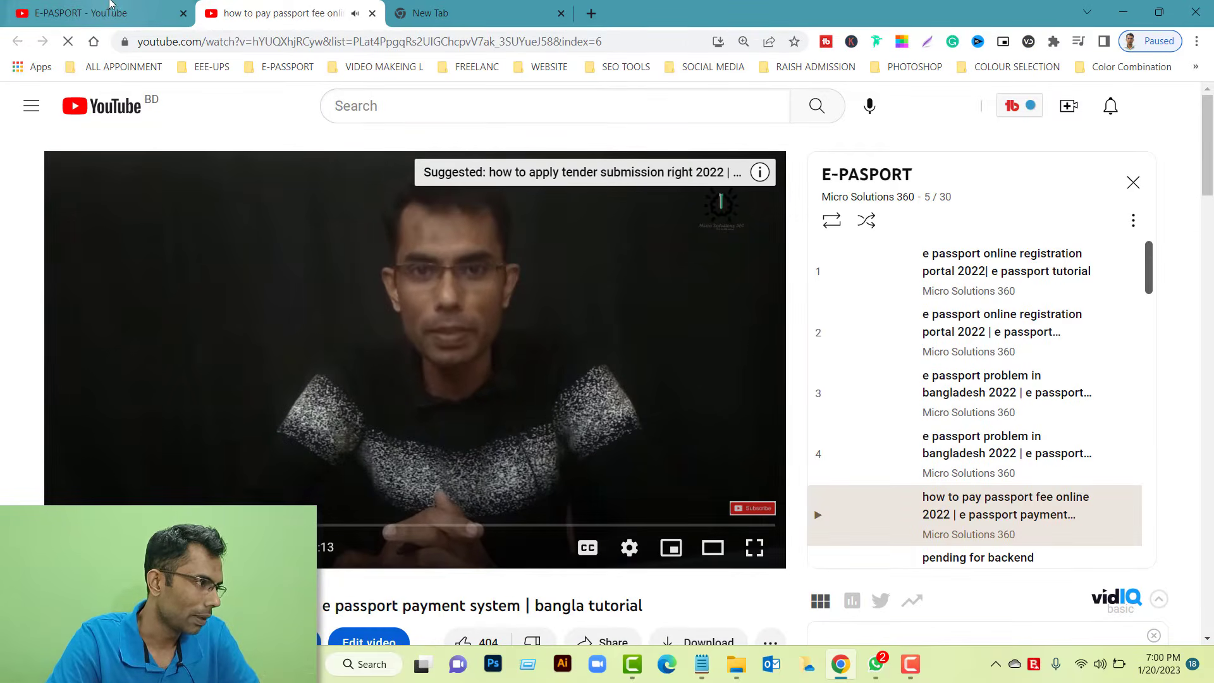
click(110, 9)
Play the automated challan system iBAS video from the playlist and pause it
scroll(882, 490, down, 5)
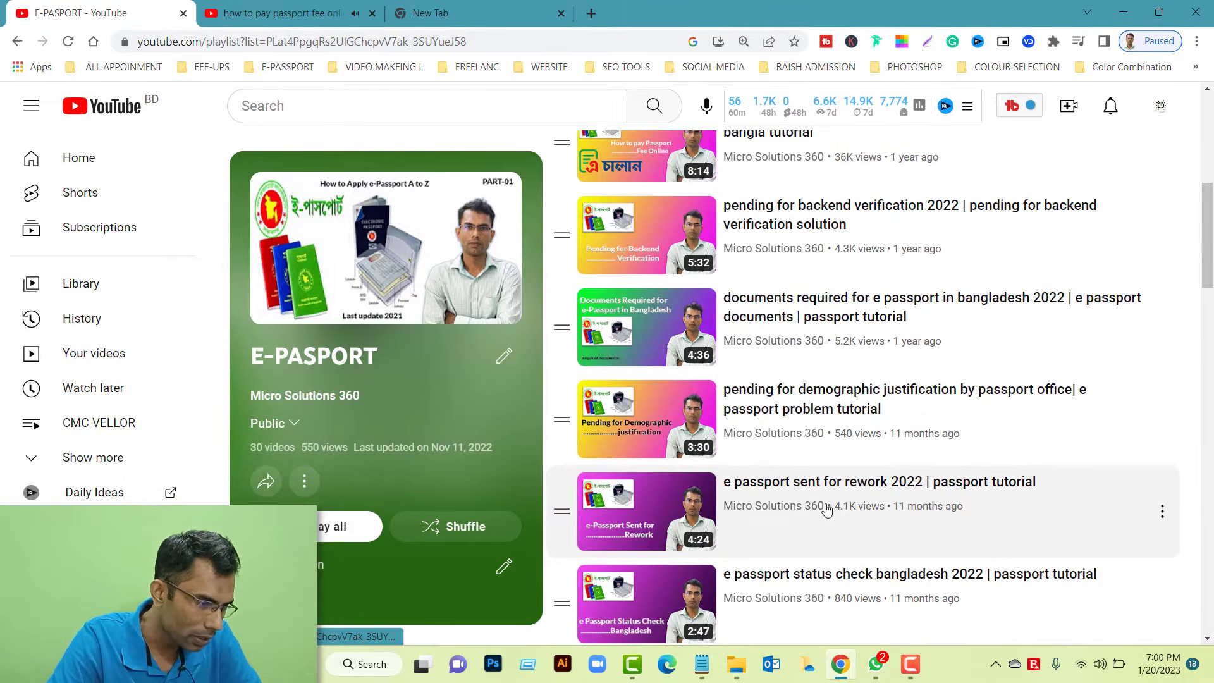
scroll(825, 506, down, 2)
scroll(822, 514, down, 7)
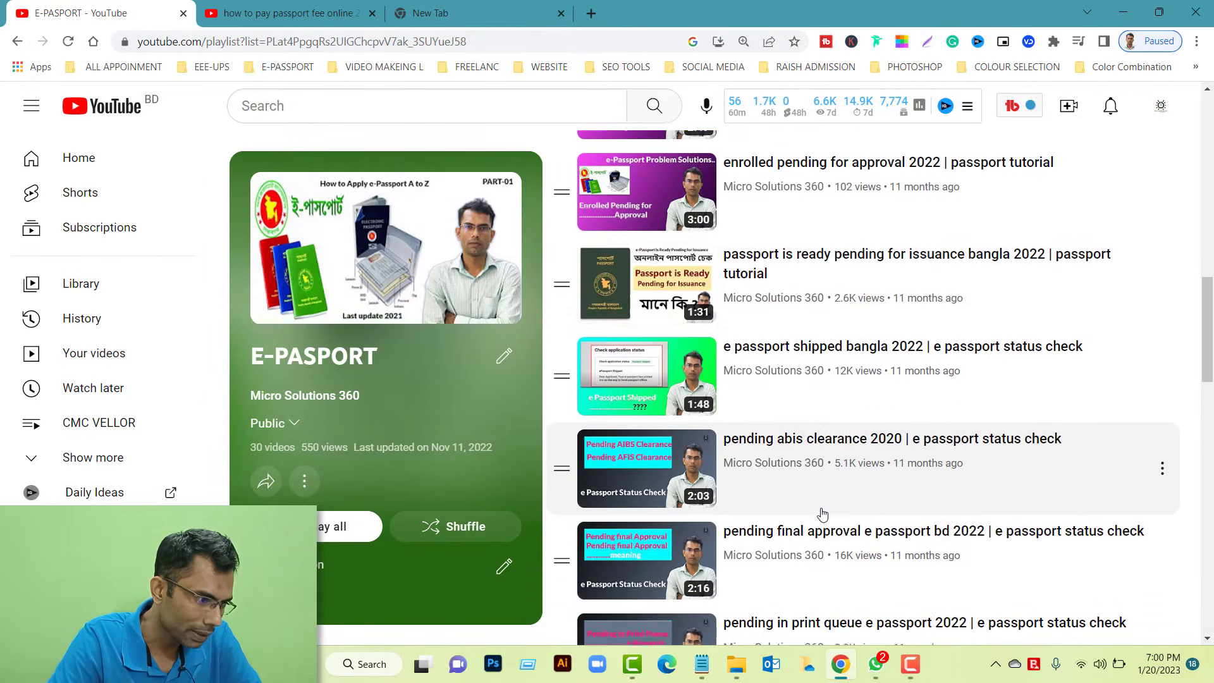
scroll(823, 513, down, 8)
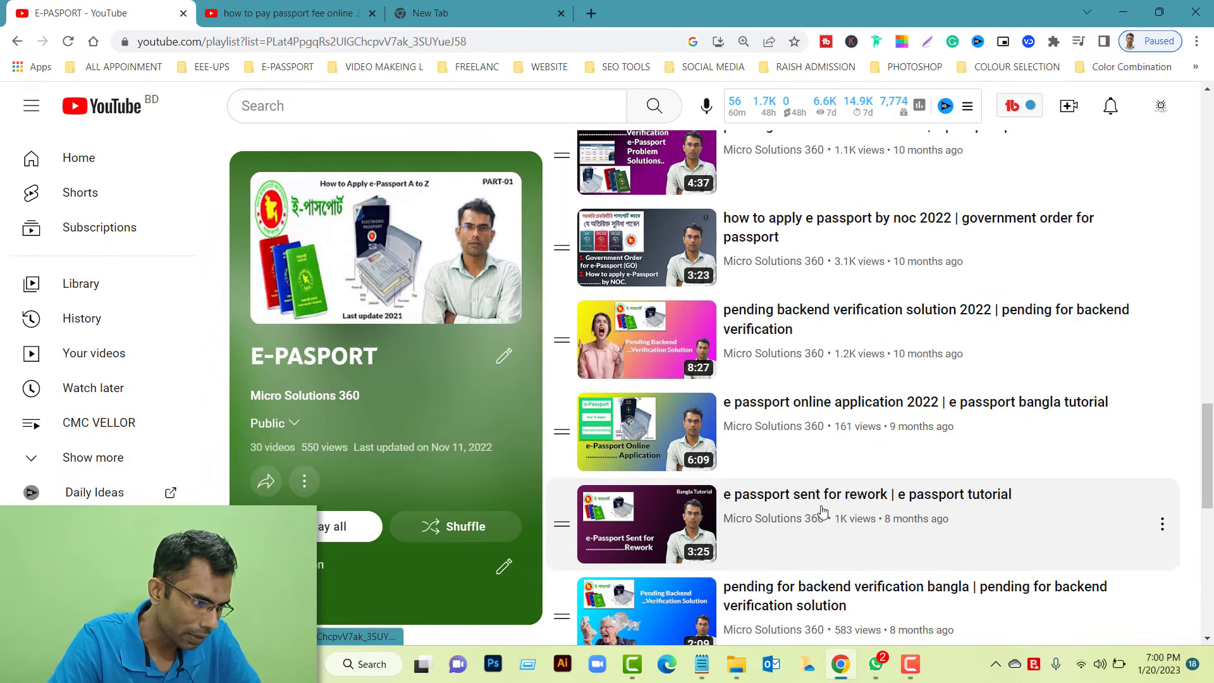
scroll(822, 511, down, 2)
click(826, 461)
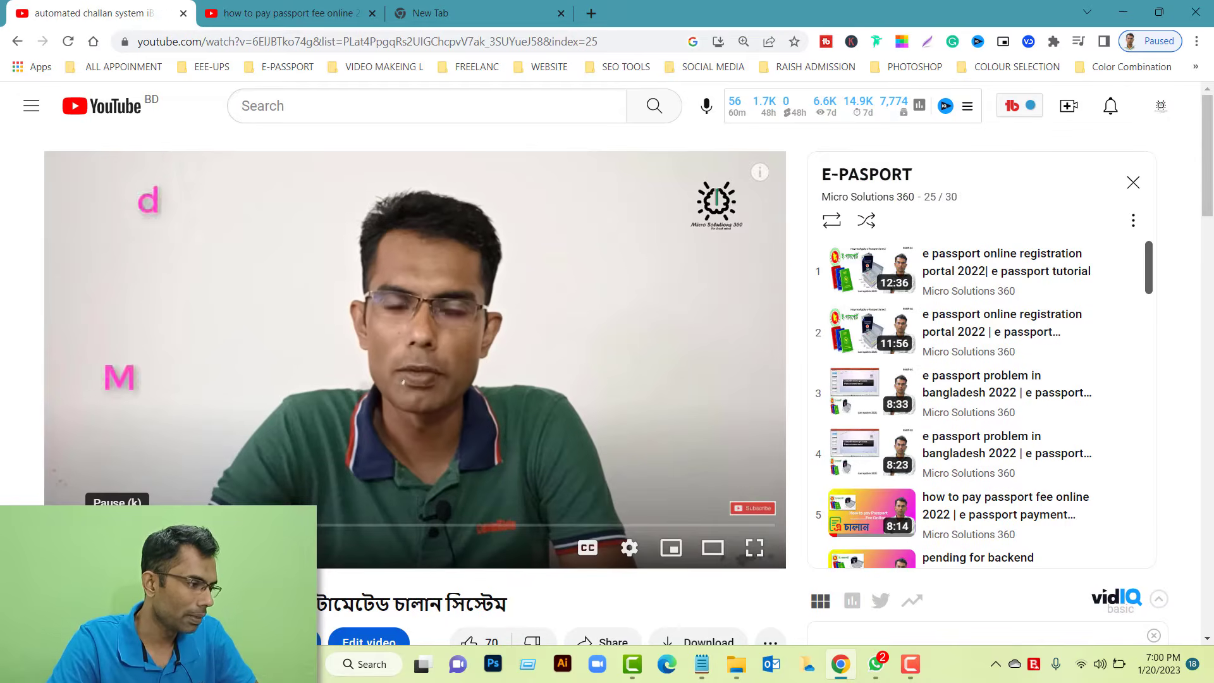
click(62, 548)
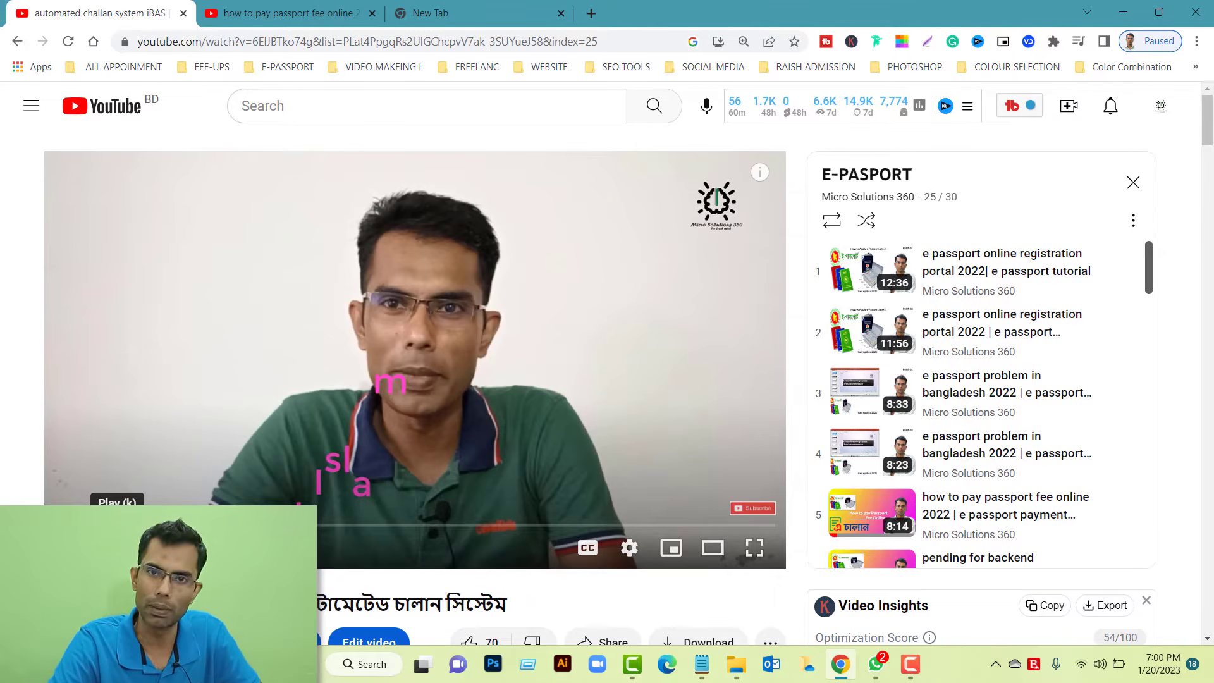
Go back to the passport fee video tab, then to the empty new tab
scroll(259, 525, down, 3)
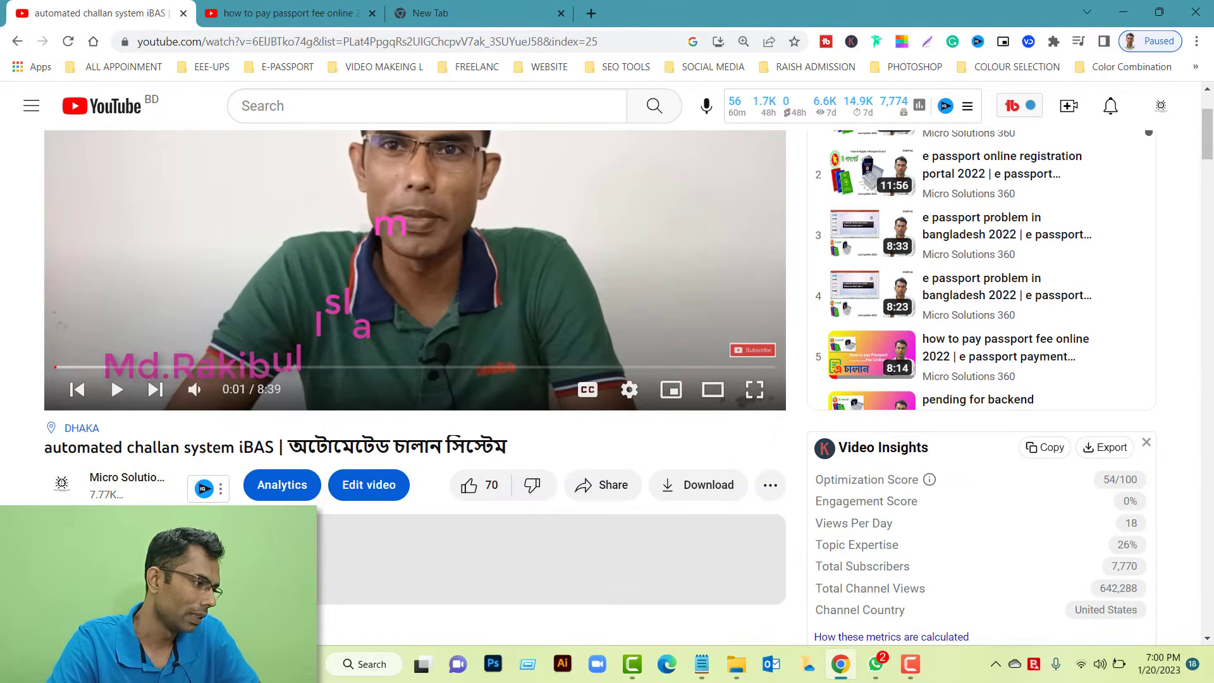
scroll(466, 152, down, 2)
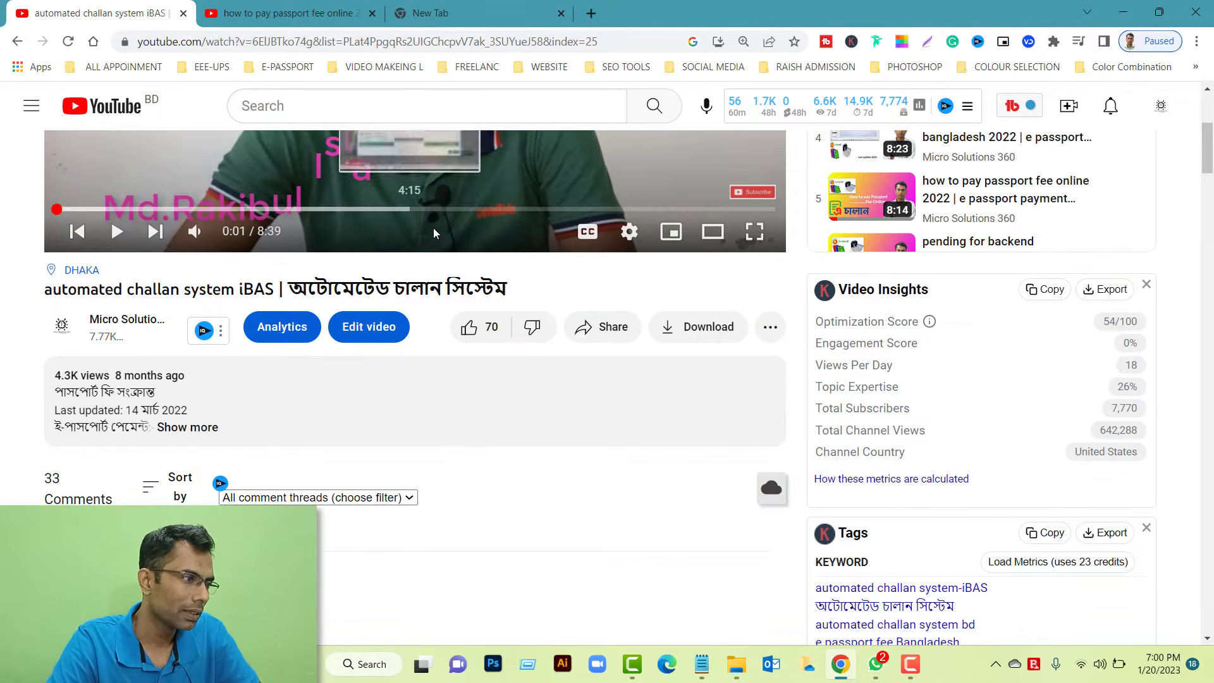
scroll(434, 228, up, 2)
click(329, 13)
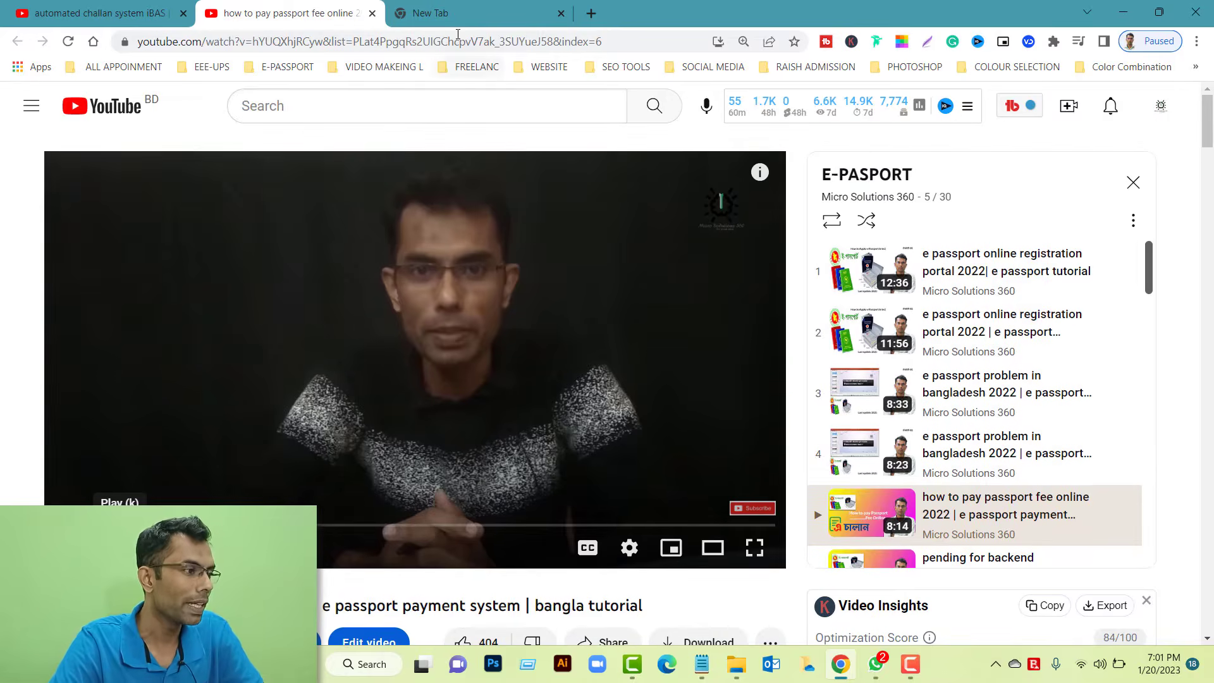
click(462, 21)
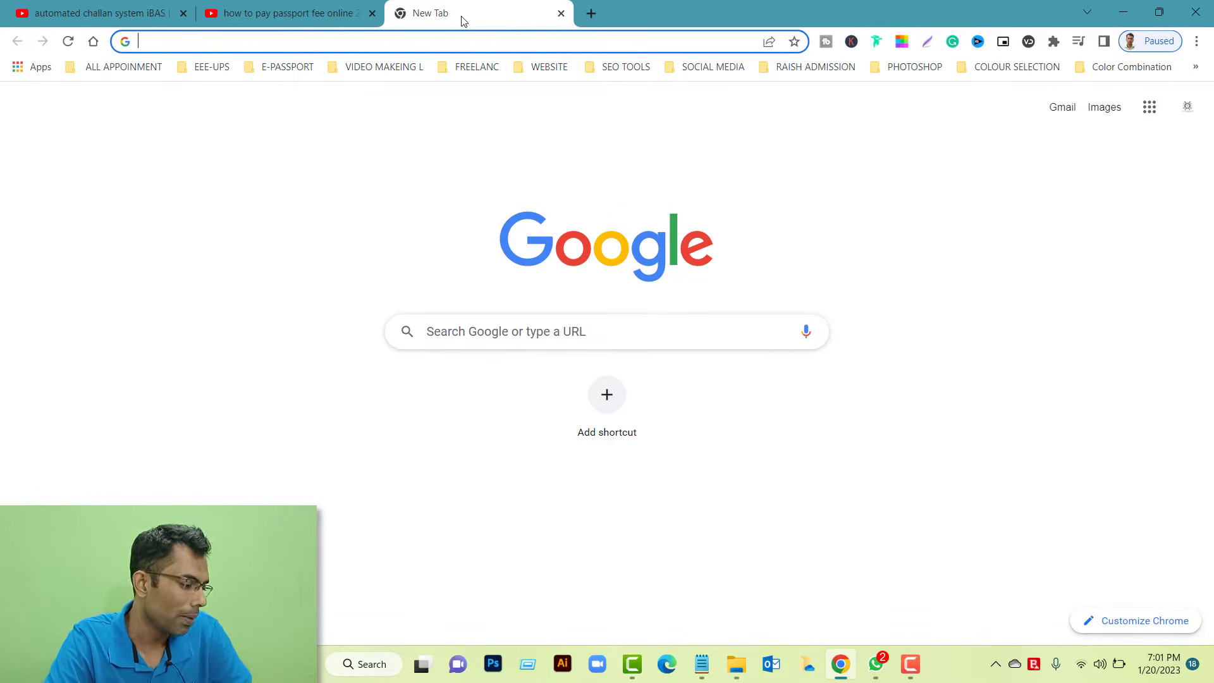
Search Google for 'automated challan' and open the Automated Challan System - iBAS site
text(a)
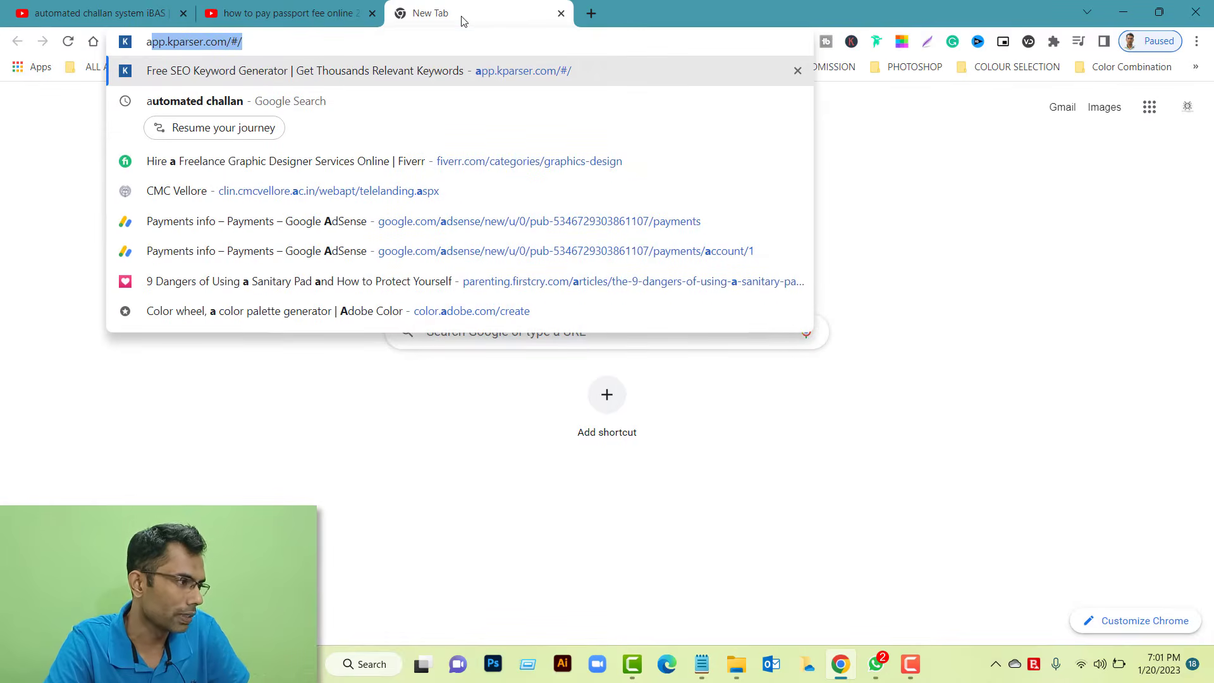
text(u)
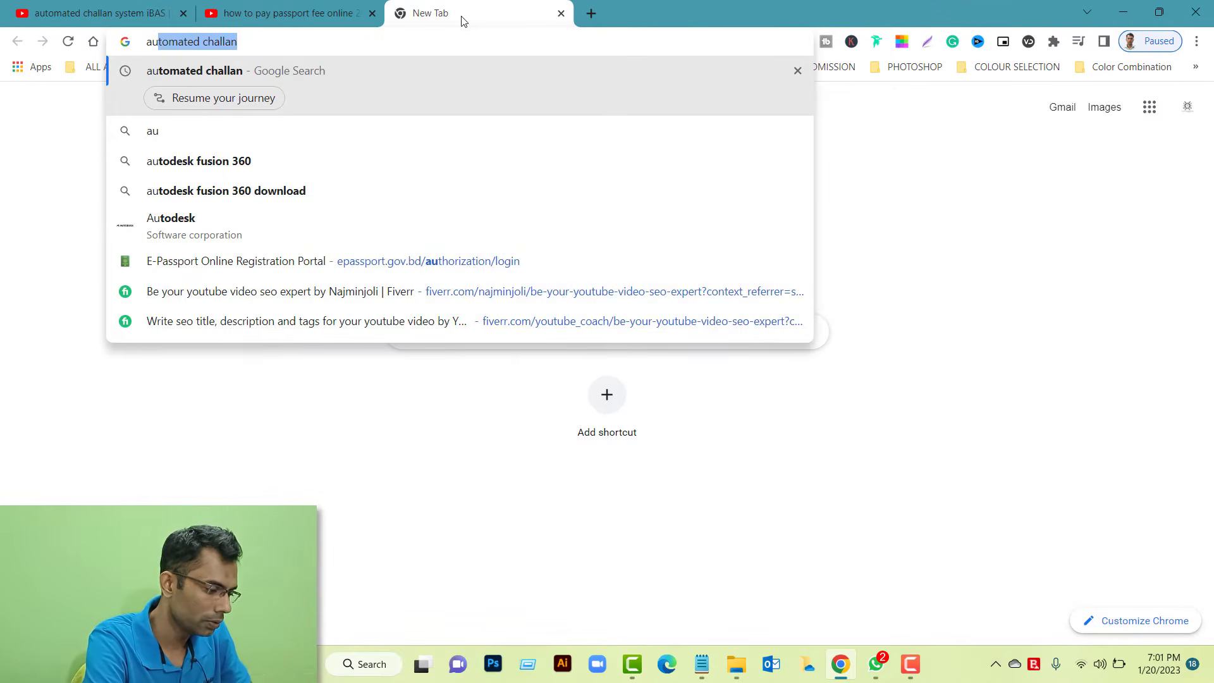
text(to)
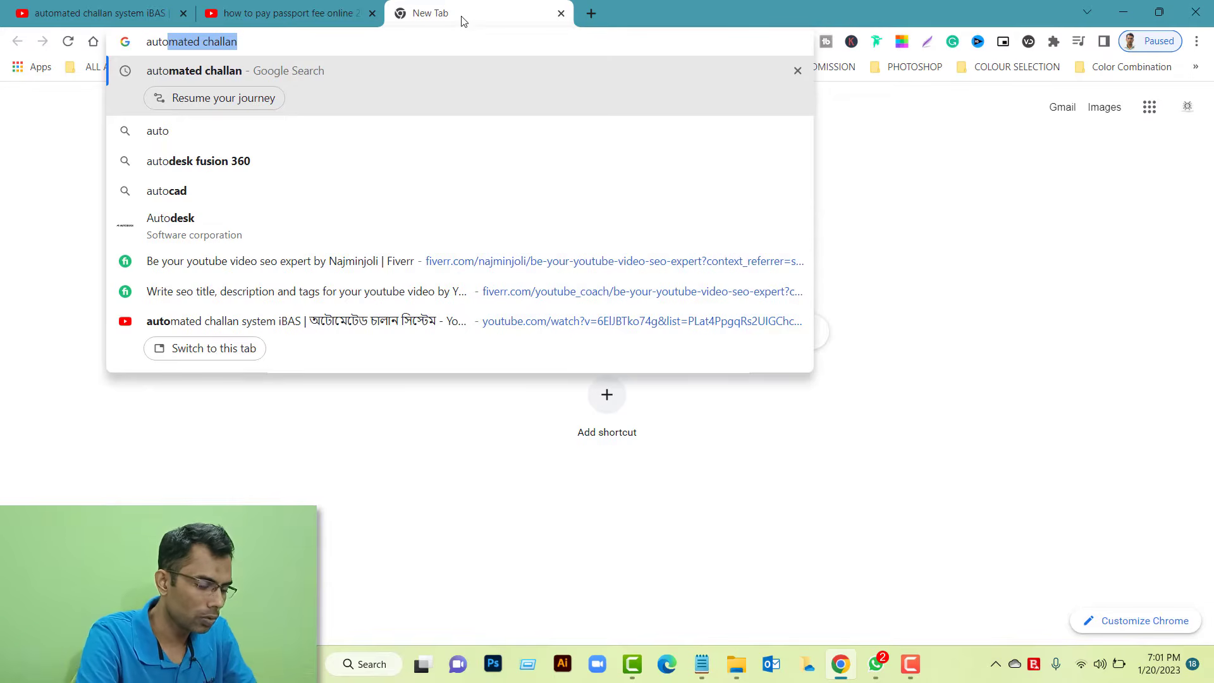
key(Return)
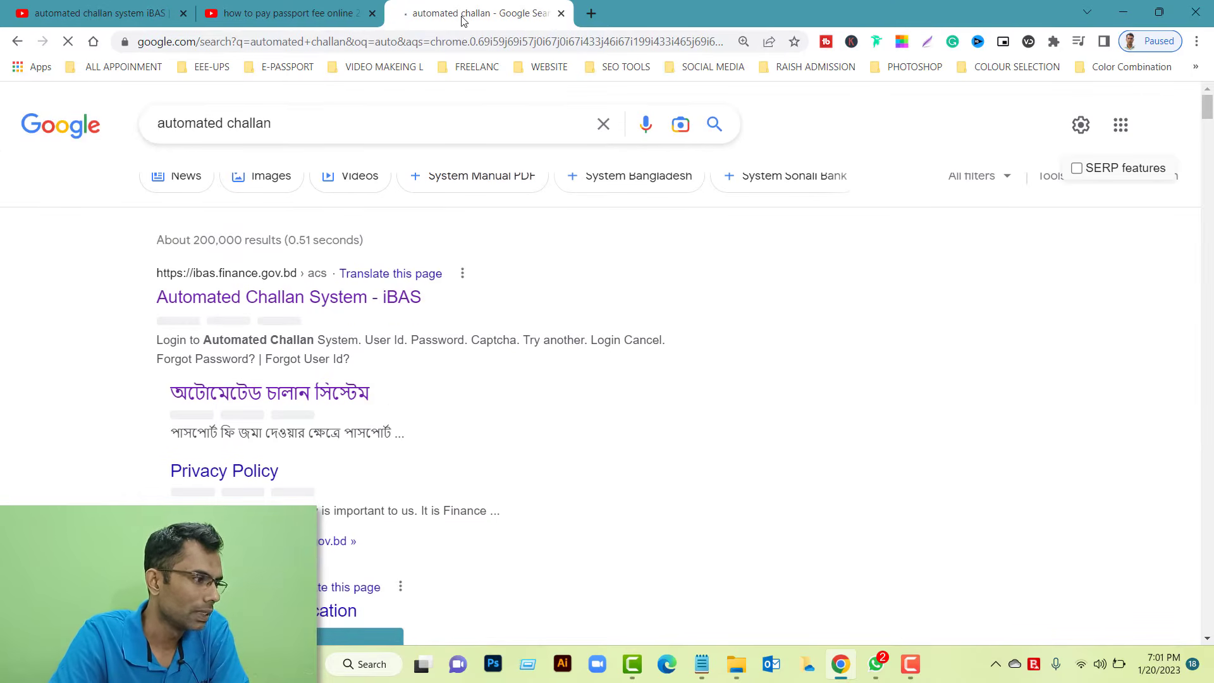
click(351, 298)
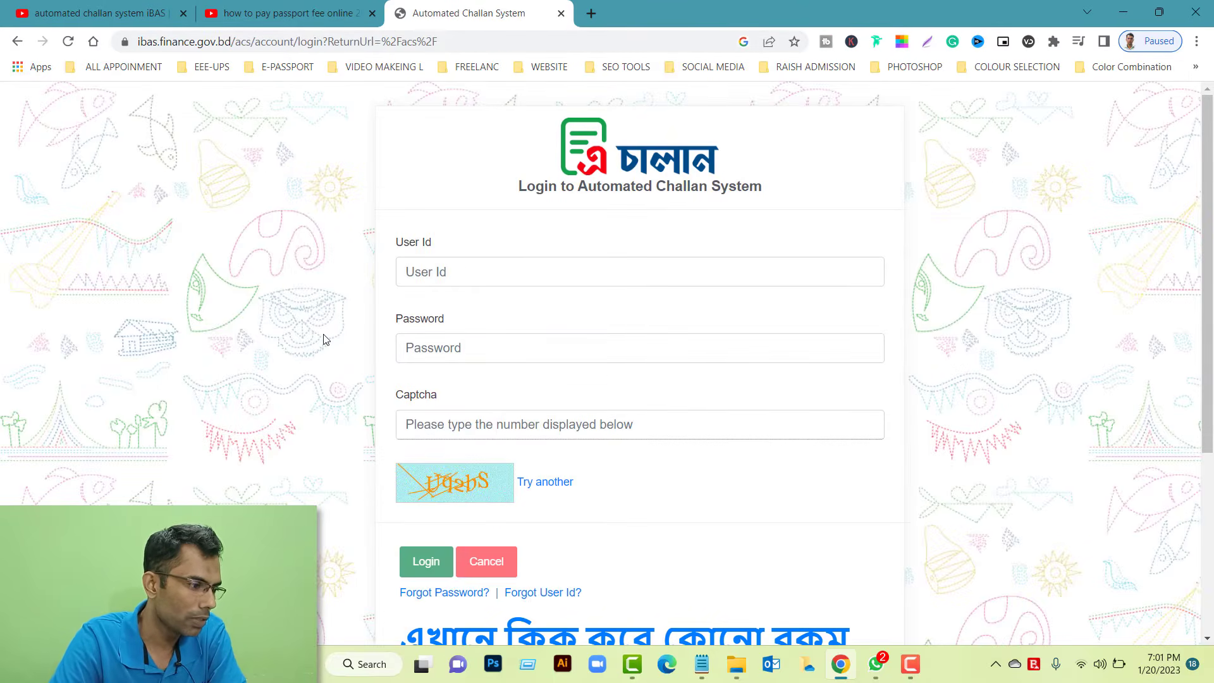
Enter the no-registration challan dashboard and open the Passport > ই-পাসপোর্ট ফি form
scroll(324, 340, down, 3)
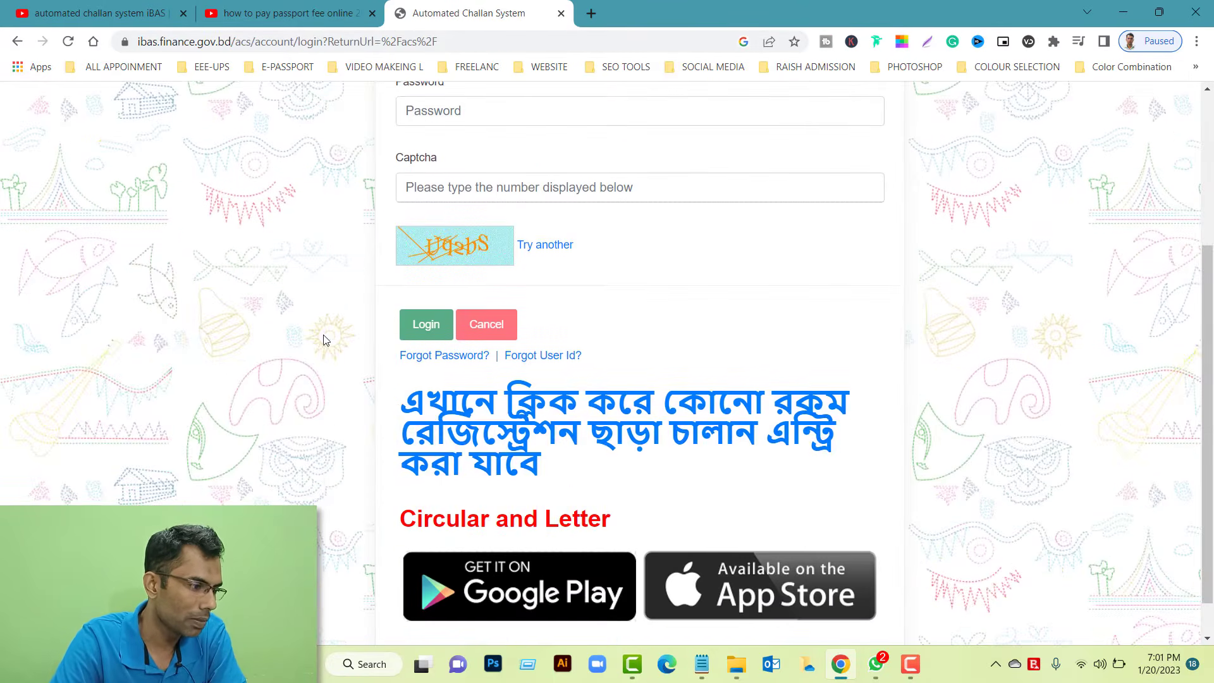
click(490, 420)
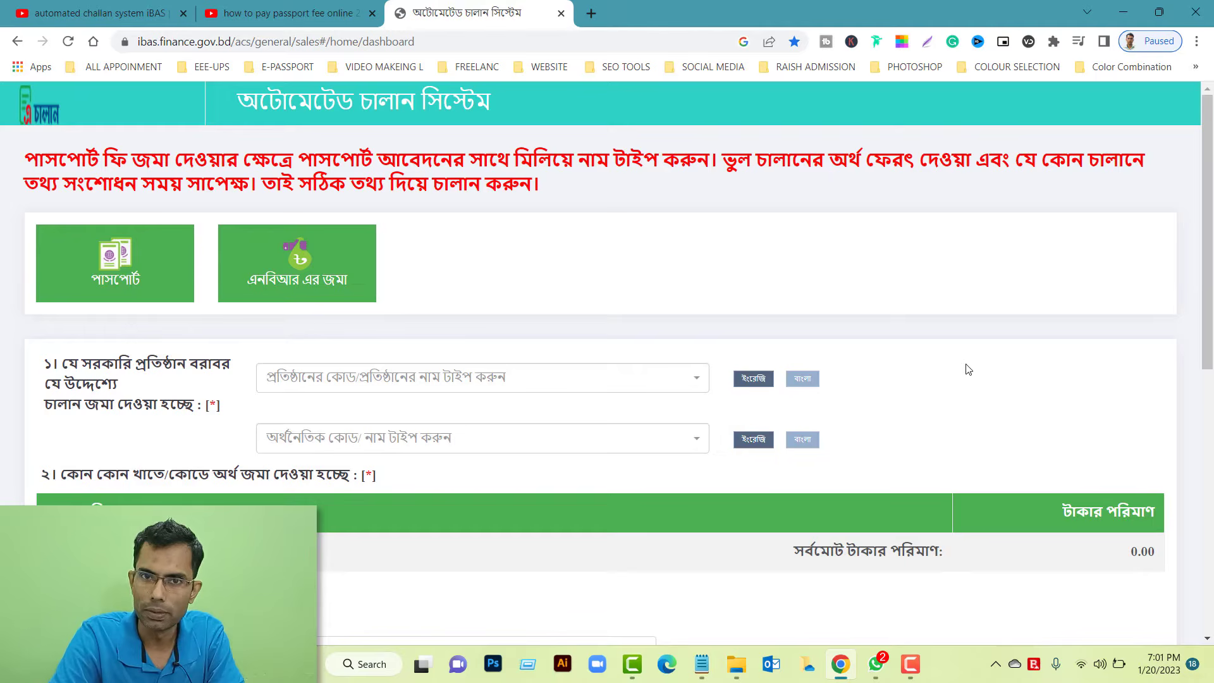
mouse_move(317, 300)
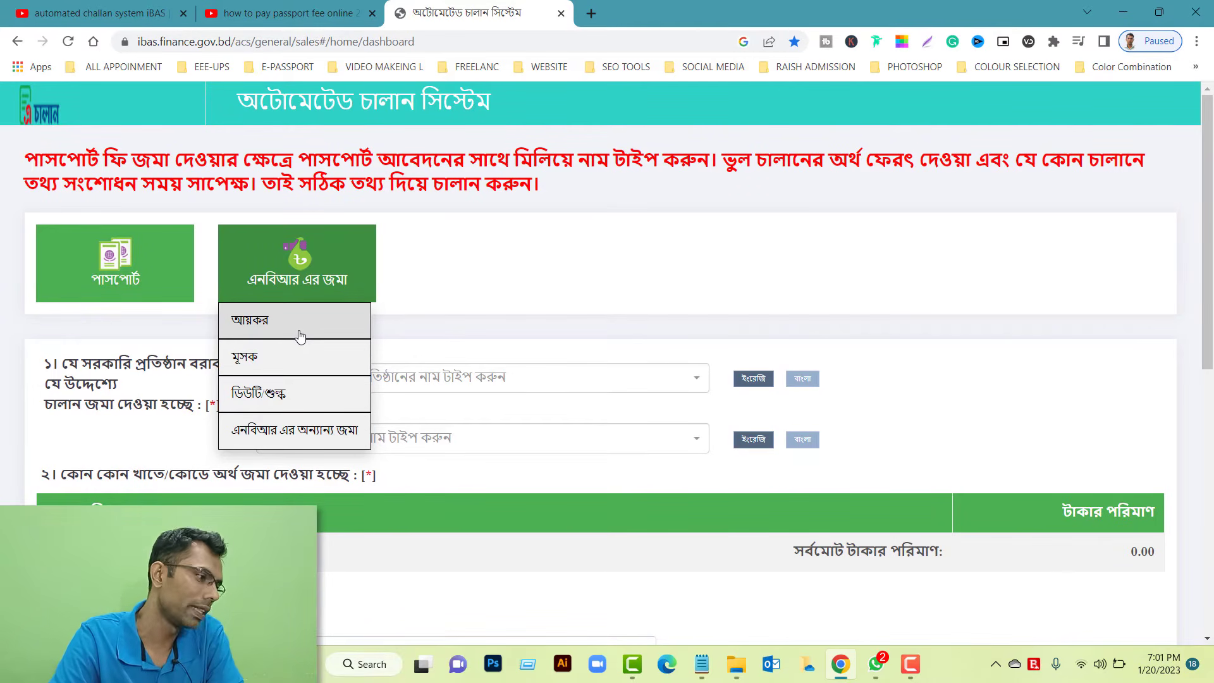
mouse_move(146, 276)
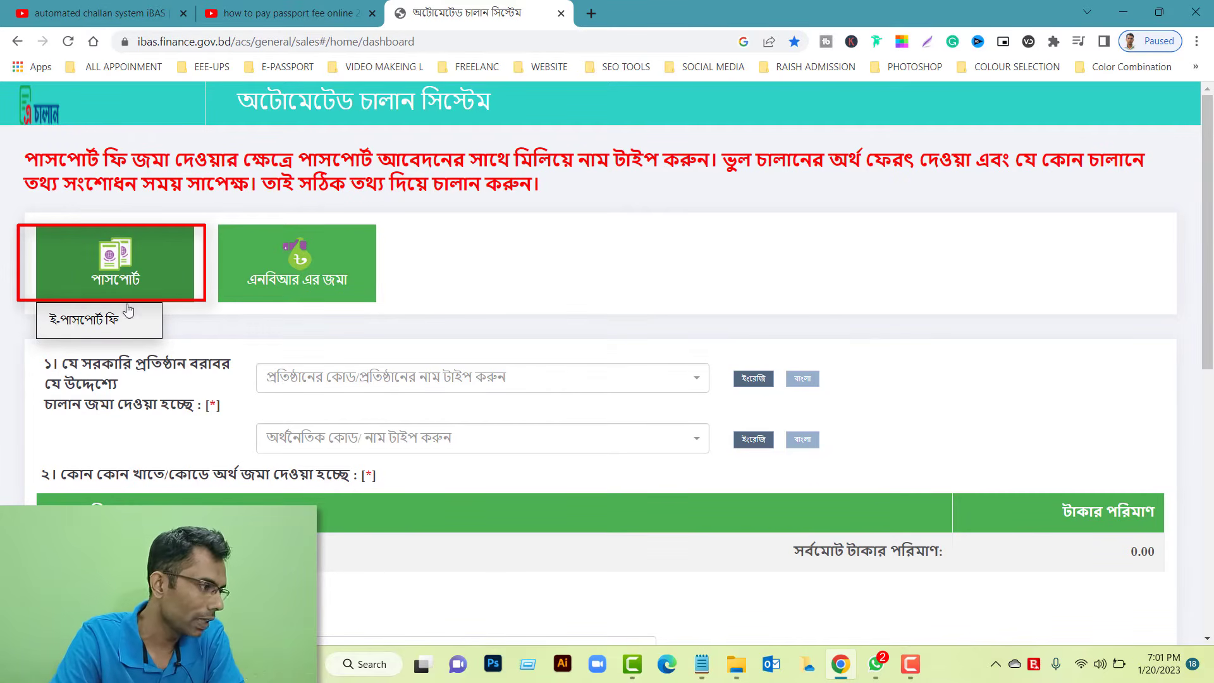
click(108, 321)
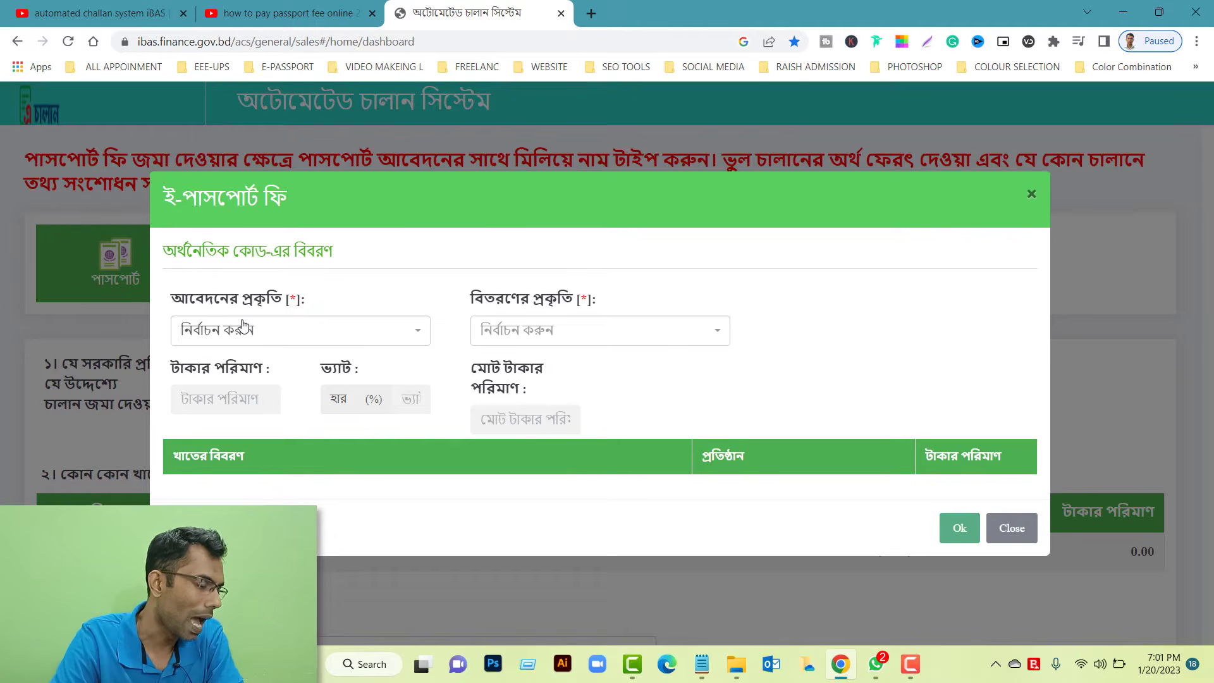
Choose 48-page e-passport issue with 10-year express delivery, check the 8050 total, and confirm
click(296, 334)
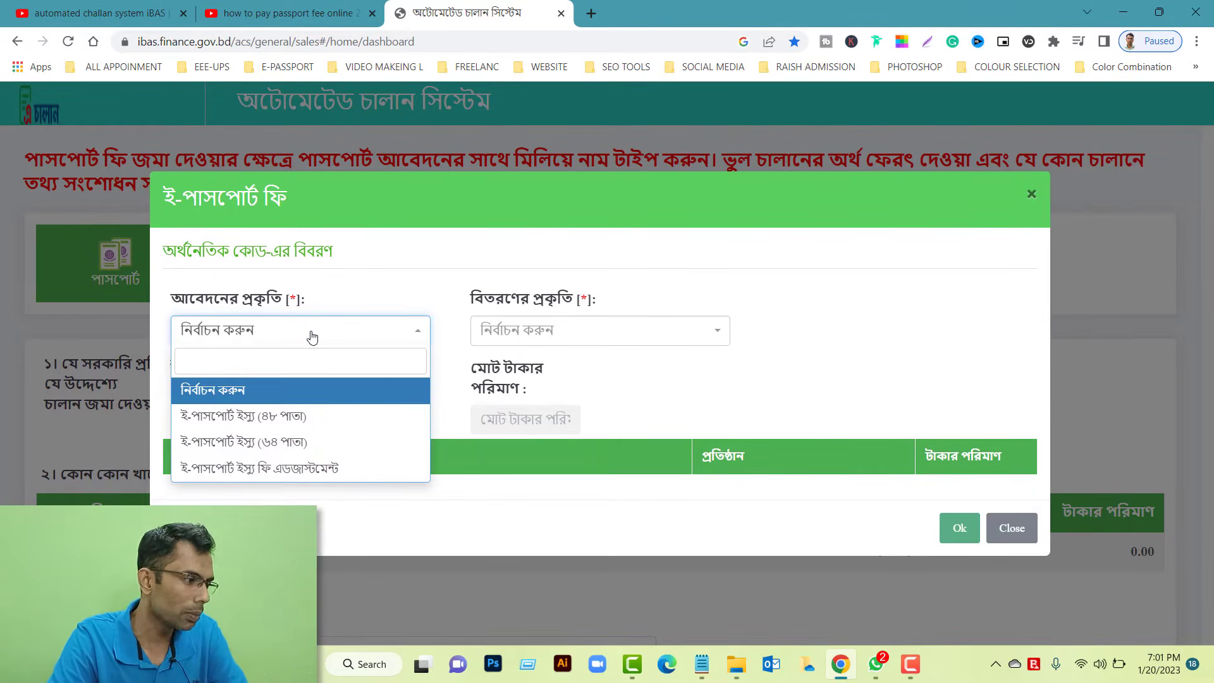
click(284, 417)
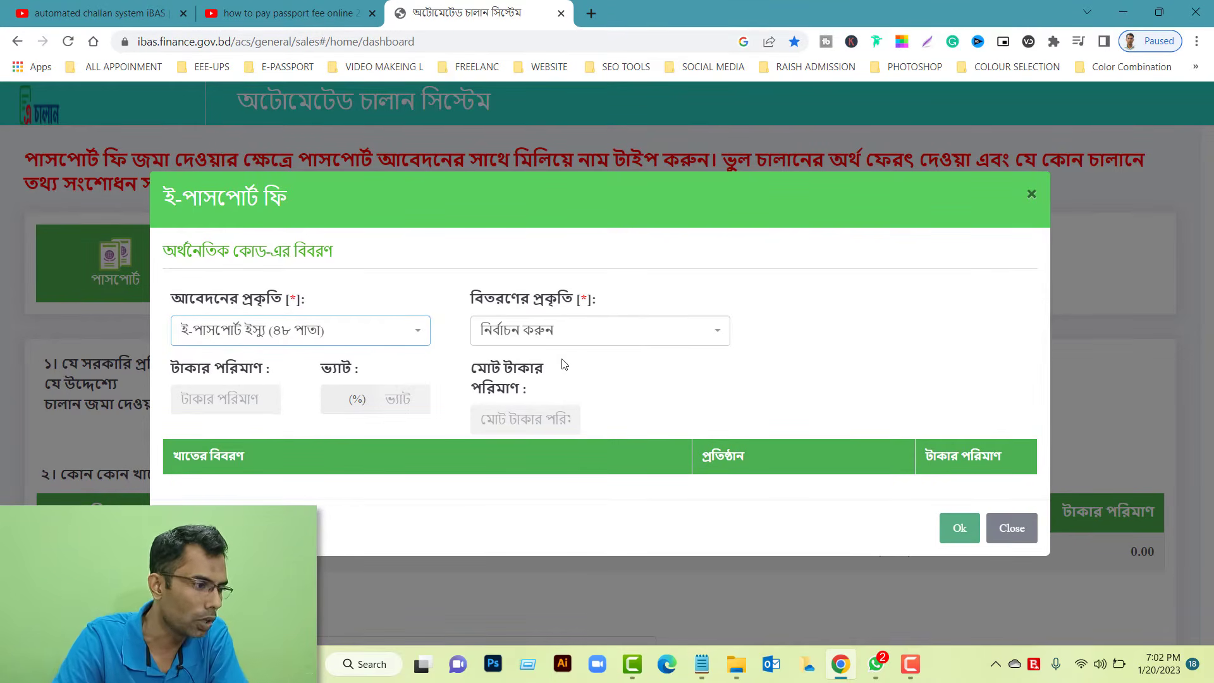
click(582, 340)
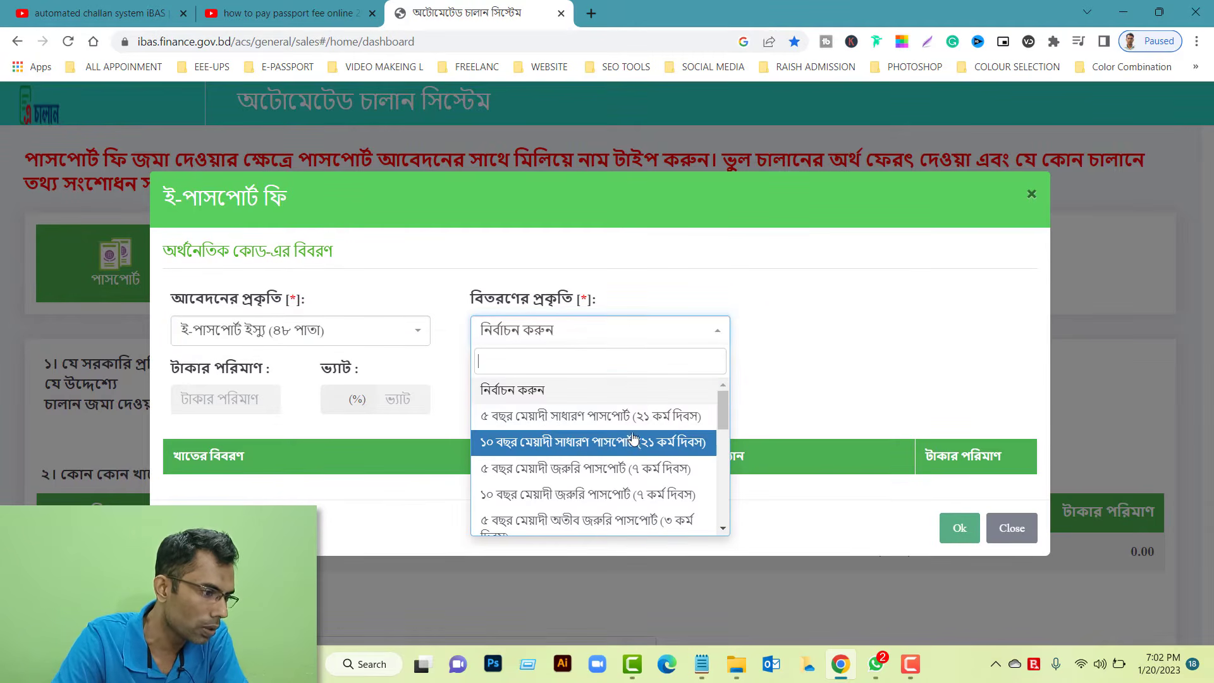
click(630, 495)
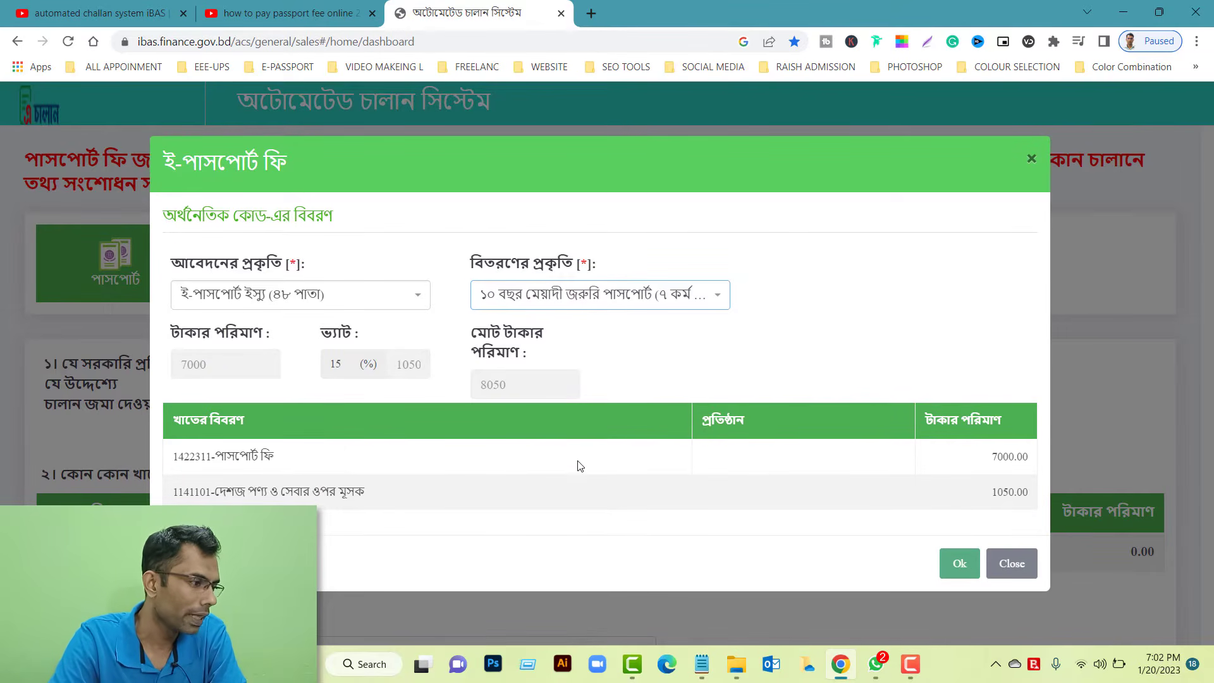
drag(483, 385, 517, 386)
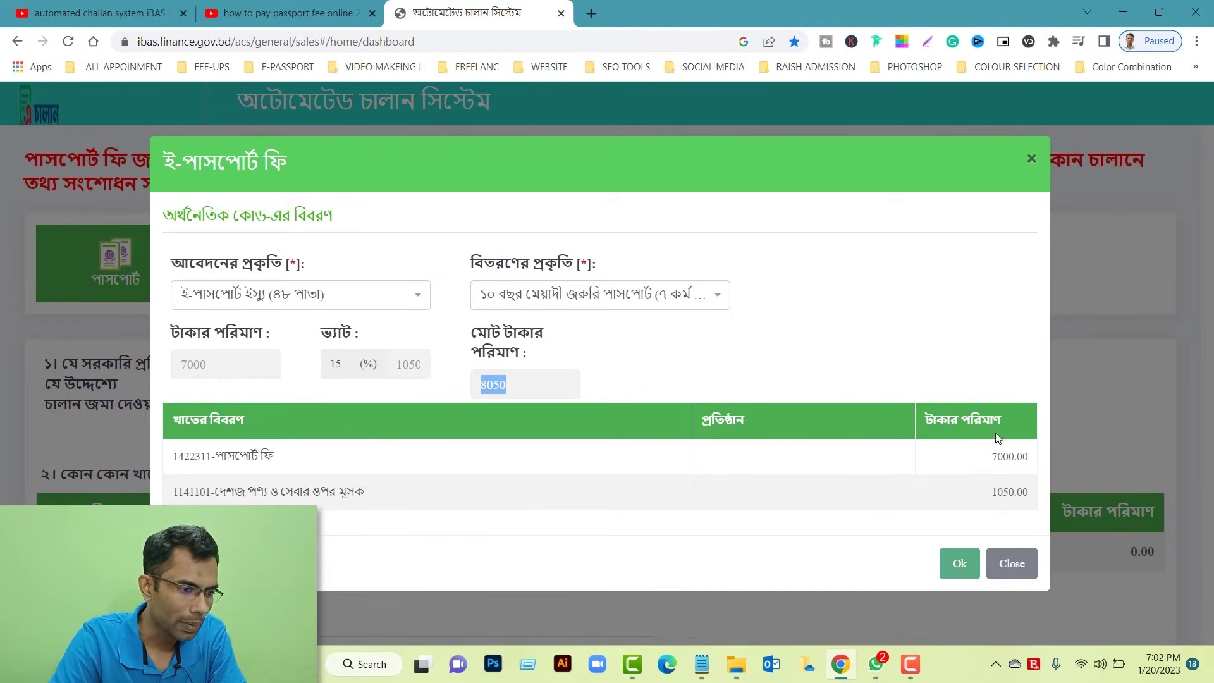
drag(990, 500, 1031, 502)
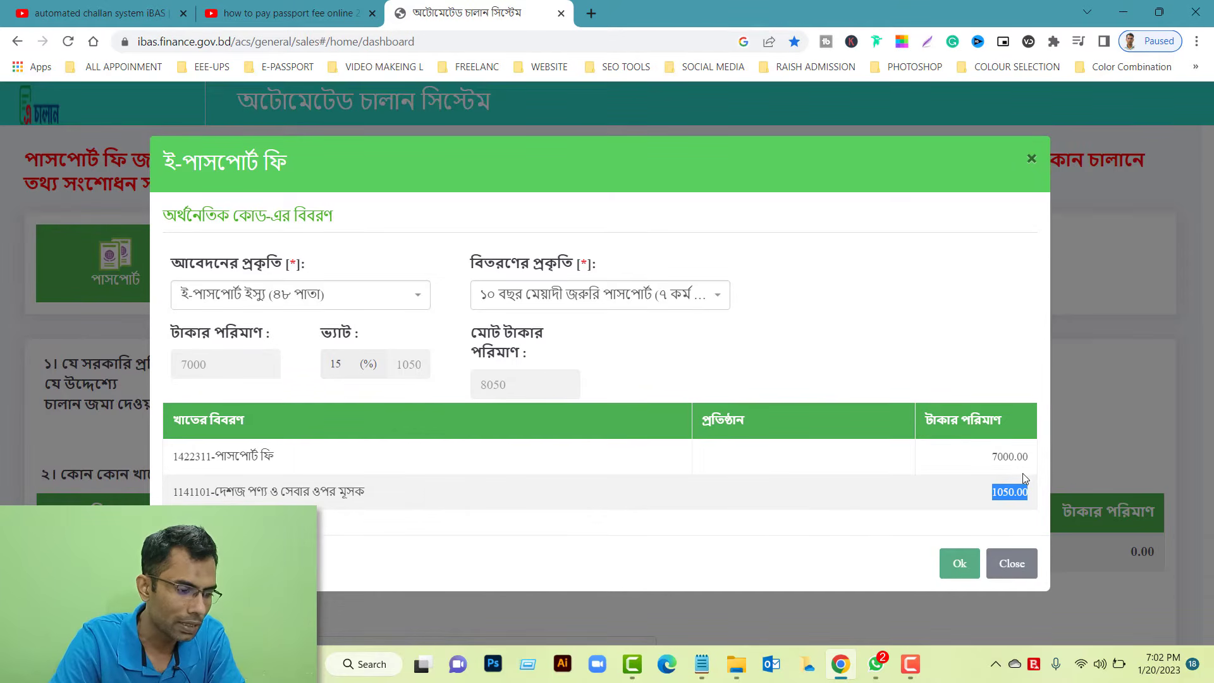
click(958, 564)
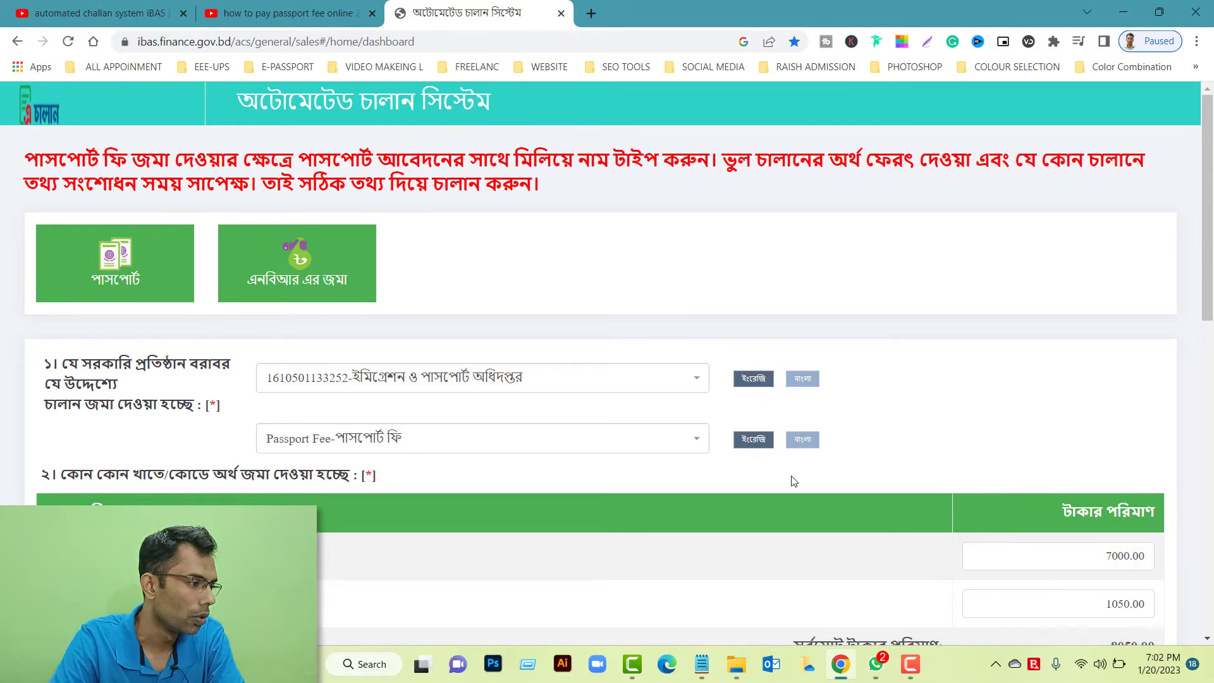
Scroll below the fee rows and place the cursor in the depositor's identification number field
scroll(513, 418, down, 4)
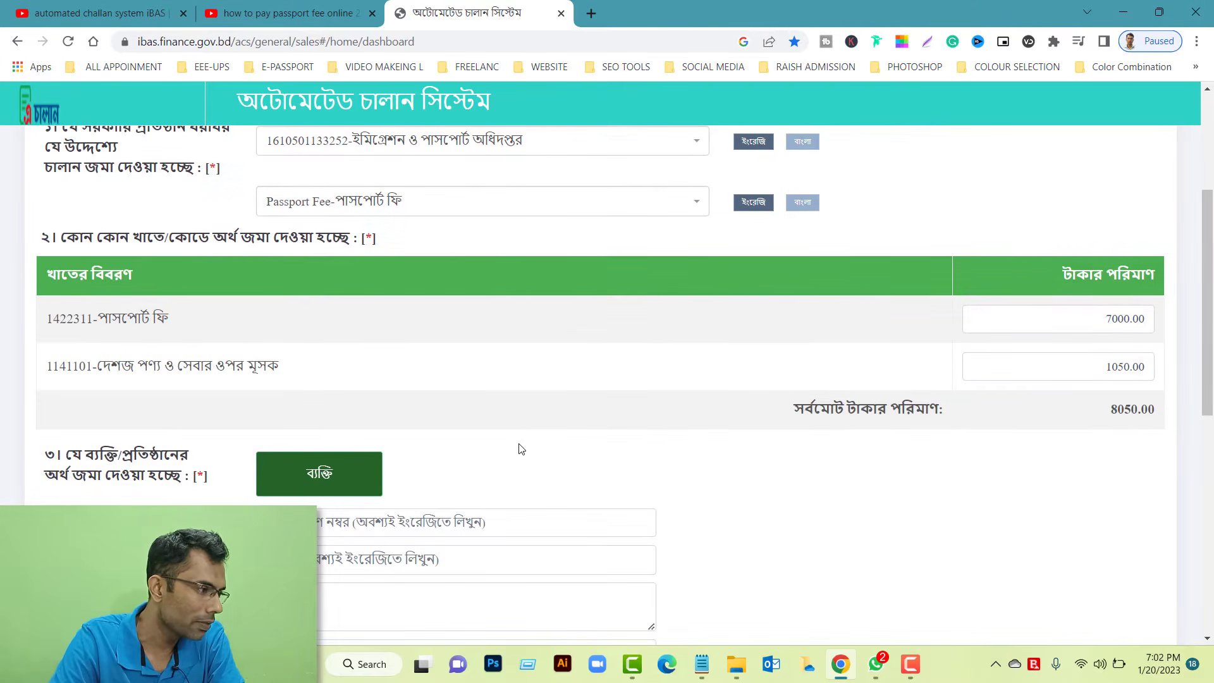
scroll(484, 464, down, 3)
click(337, 287)
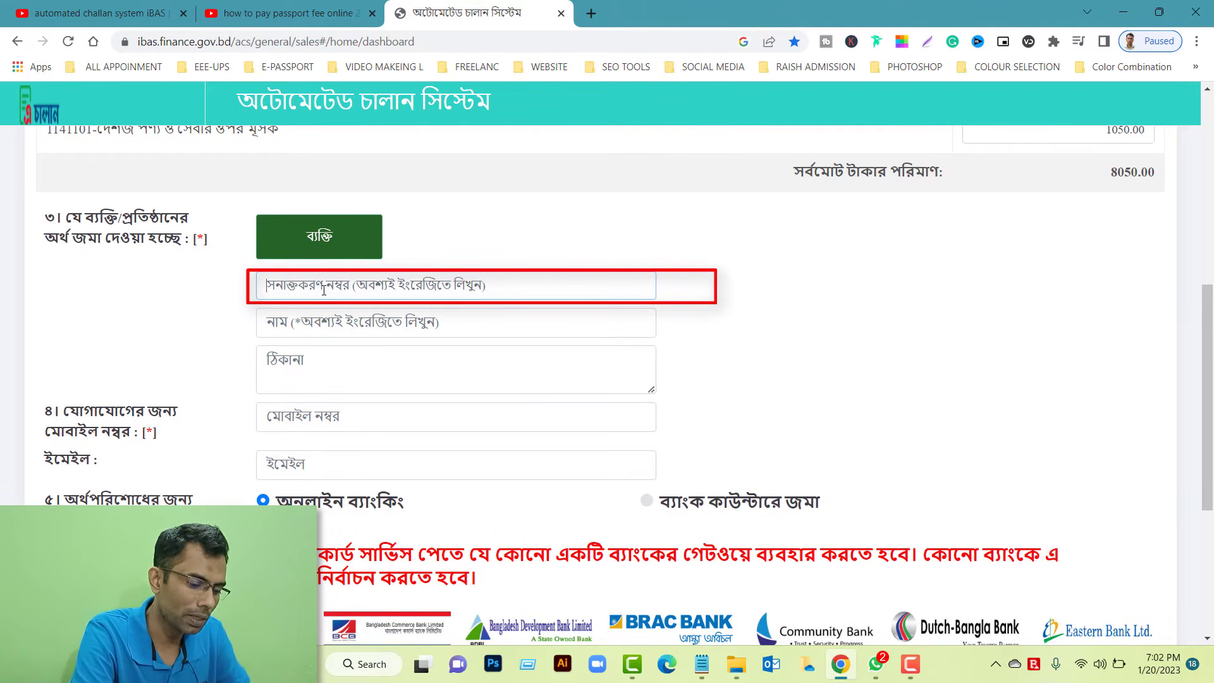
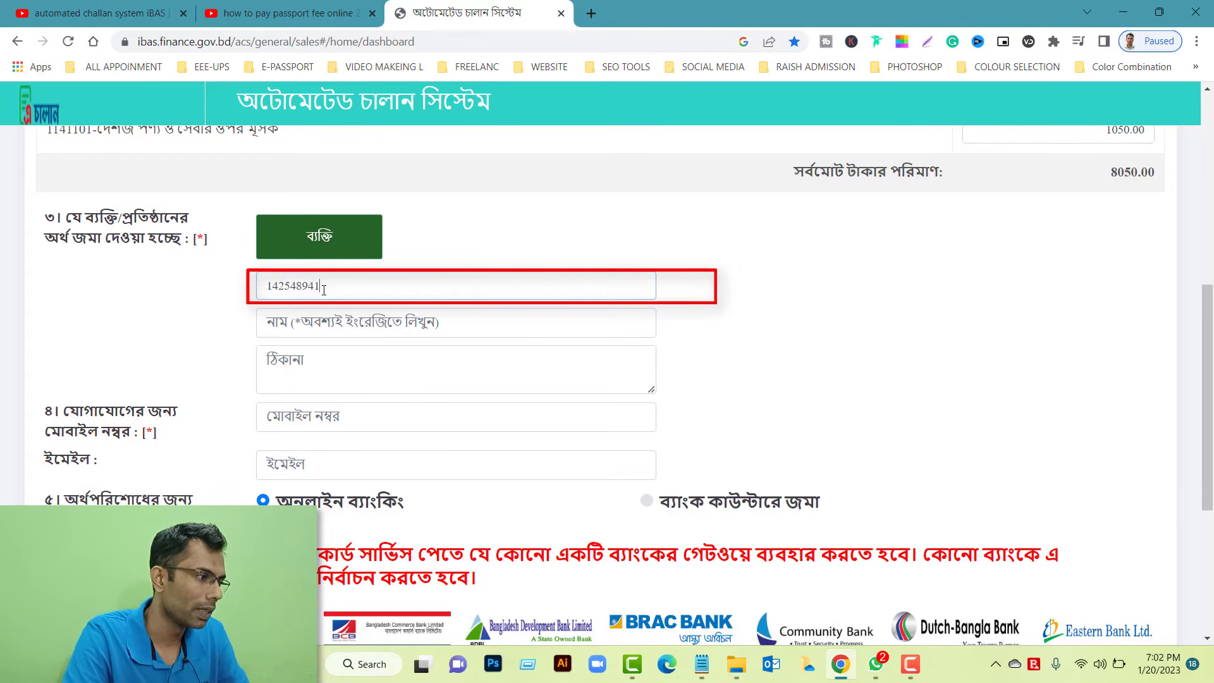
Enter the depositor's identification number and full name
click(327, 322)
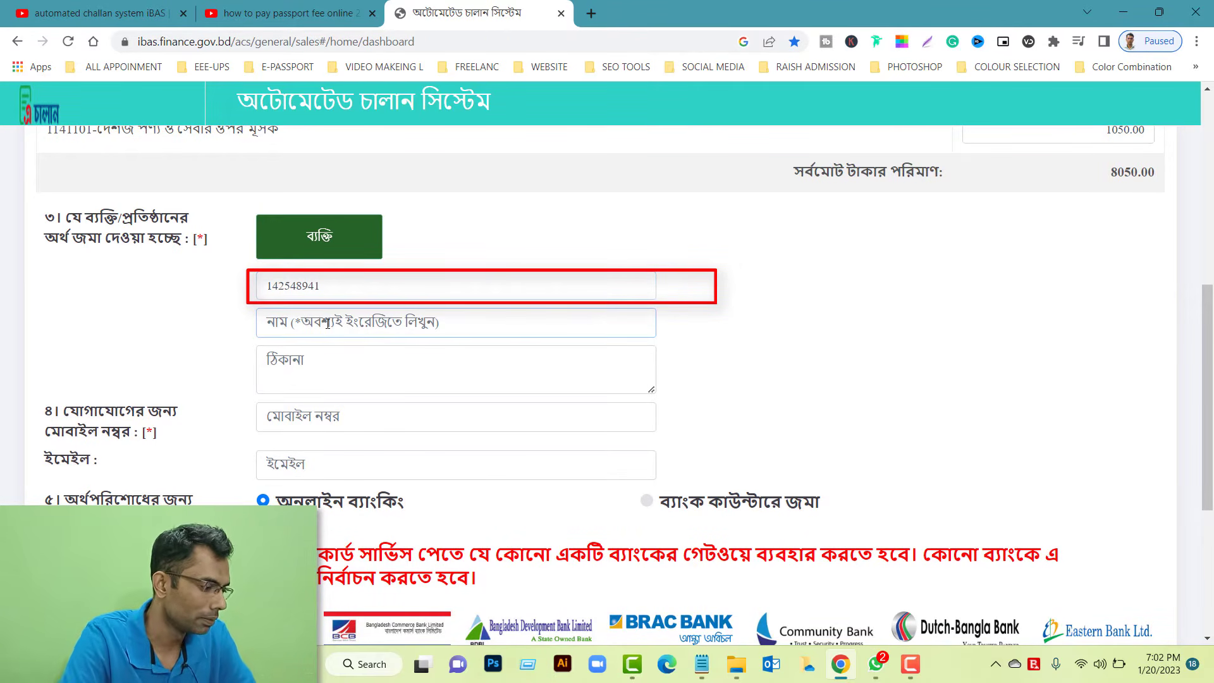
text(Raki)
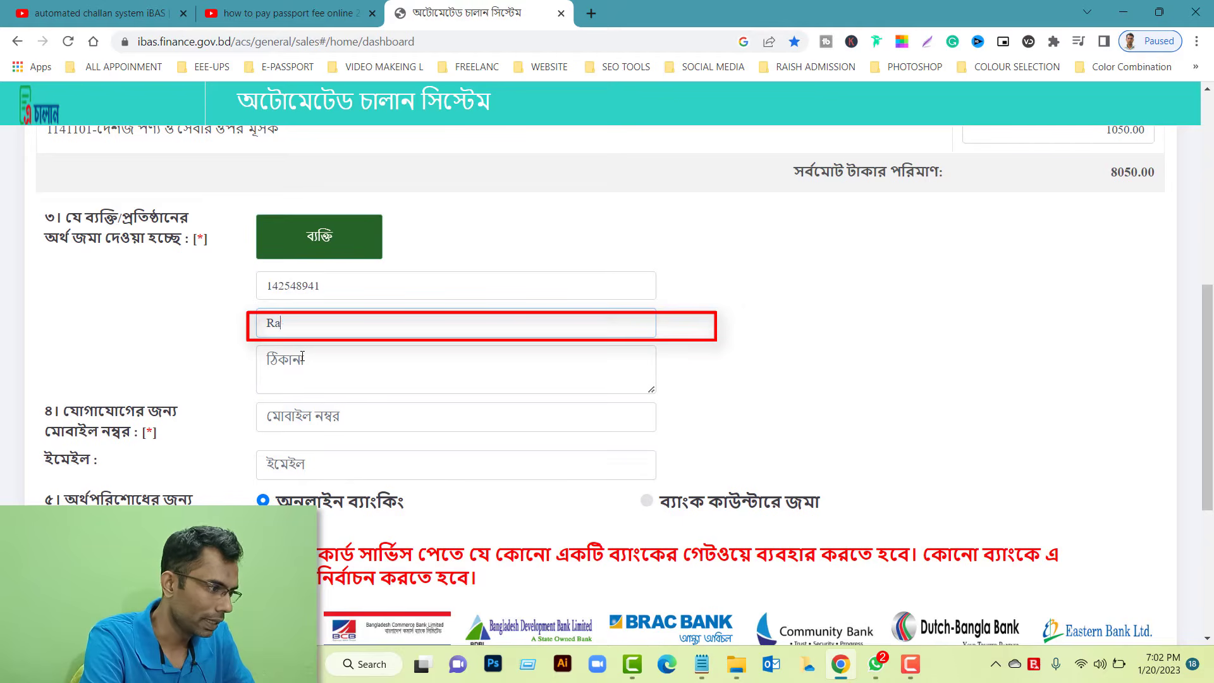
key(BackSpace)
key(BackSpace)
key(BackSpace)
text(M)
key(BackSpace)
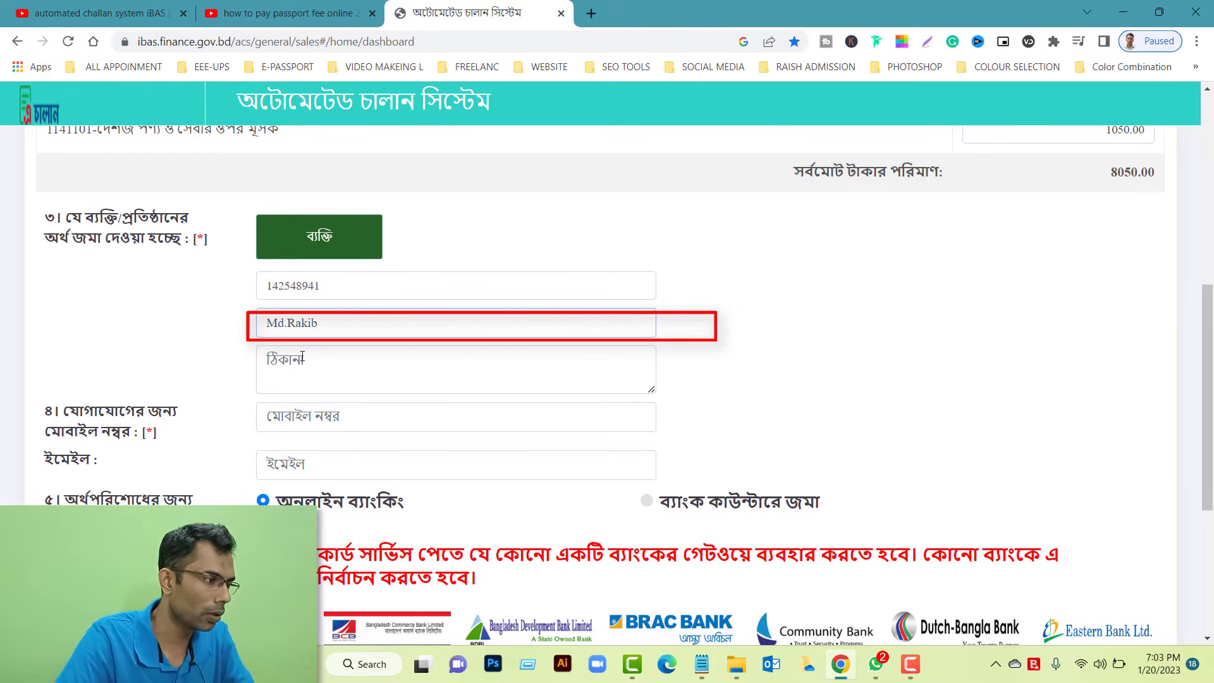
Fill in the depositor's address and contact mobile number, leaving email optional
click(337, 356)
text(Dhaka BD)
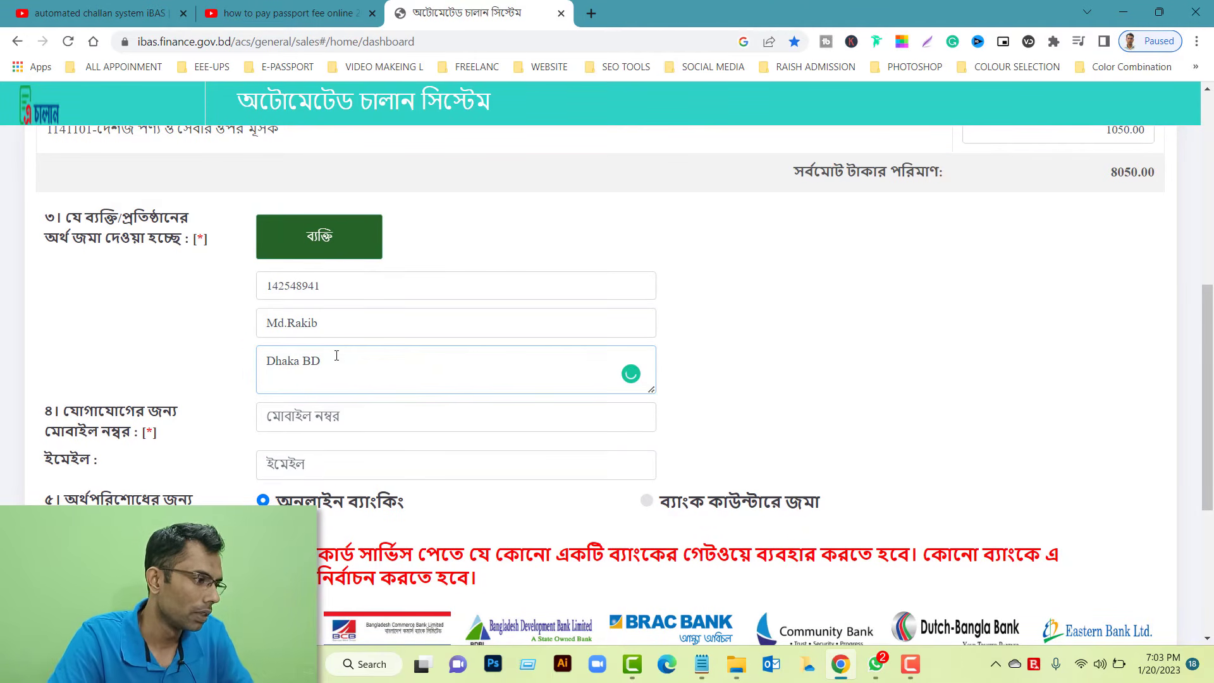
click(401, 420)
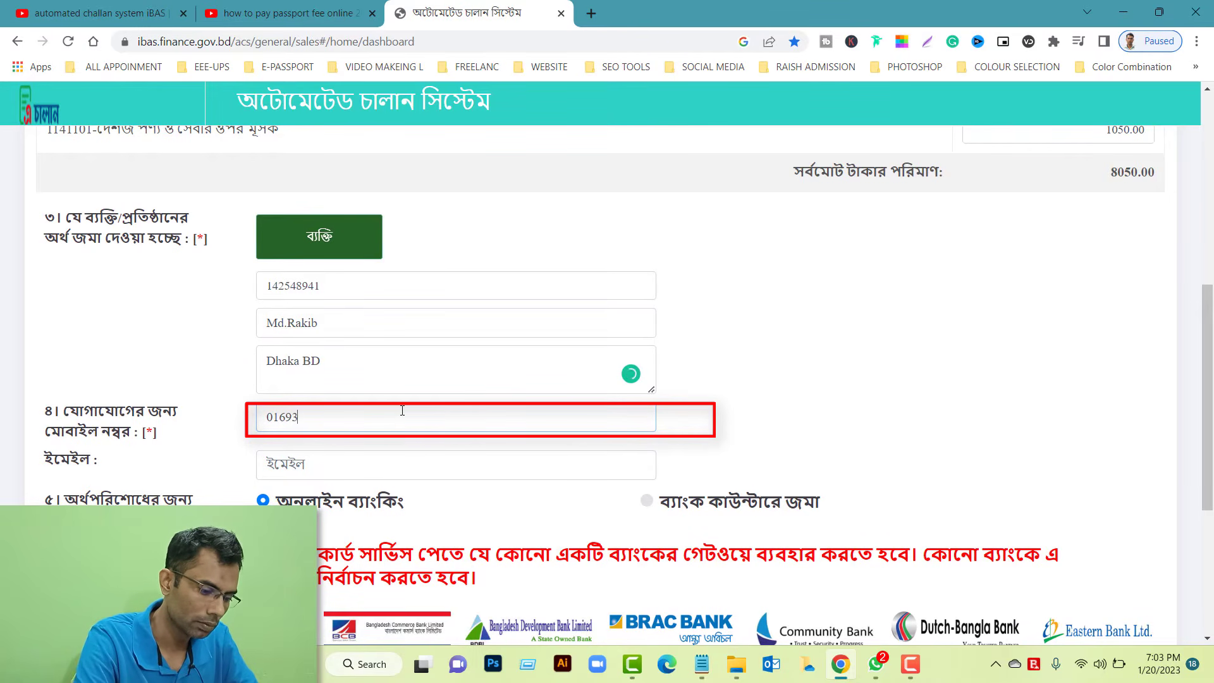
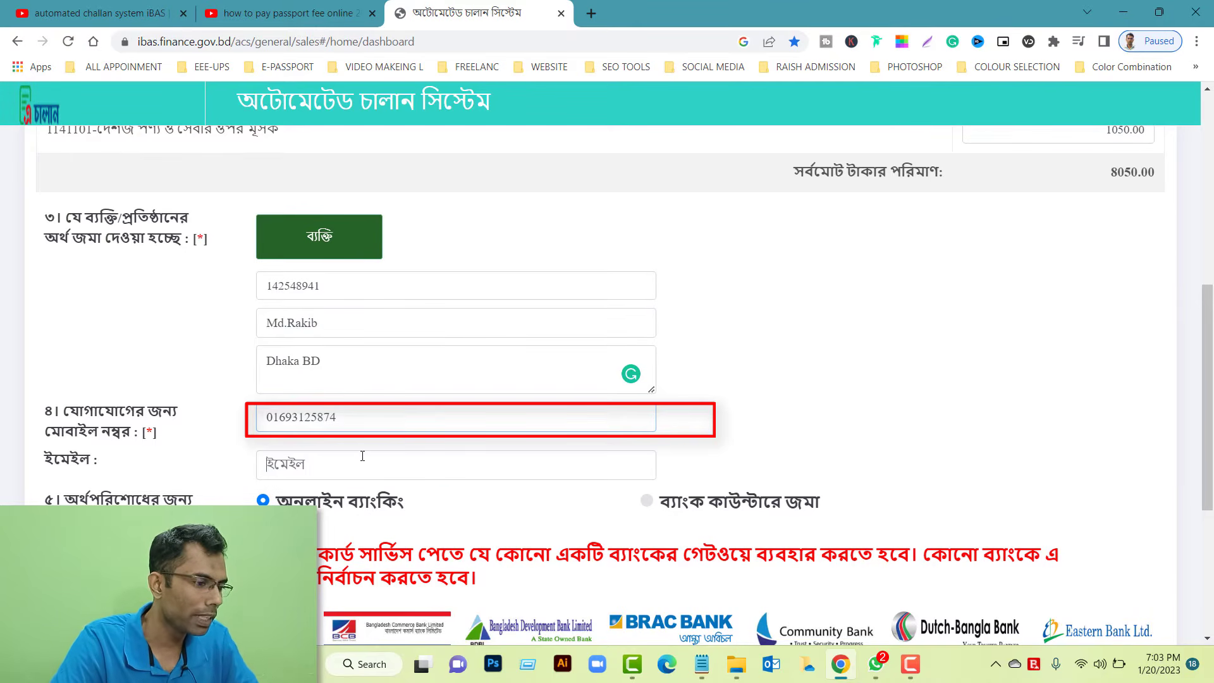
click(362, 457)
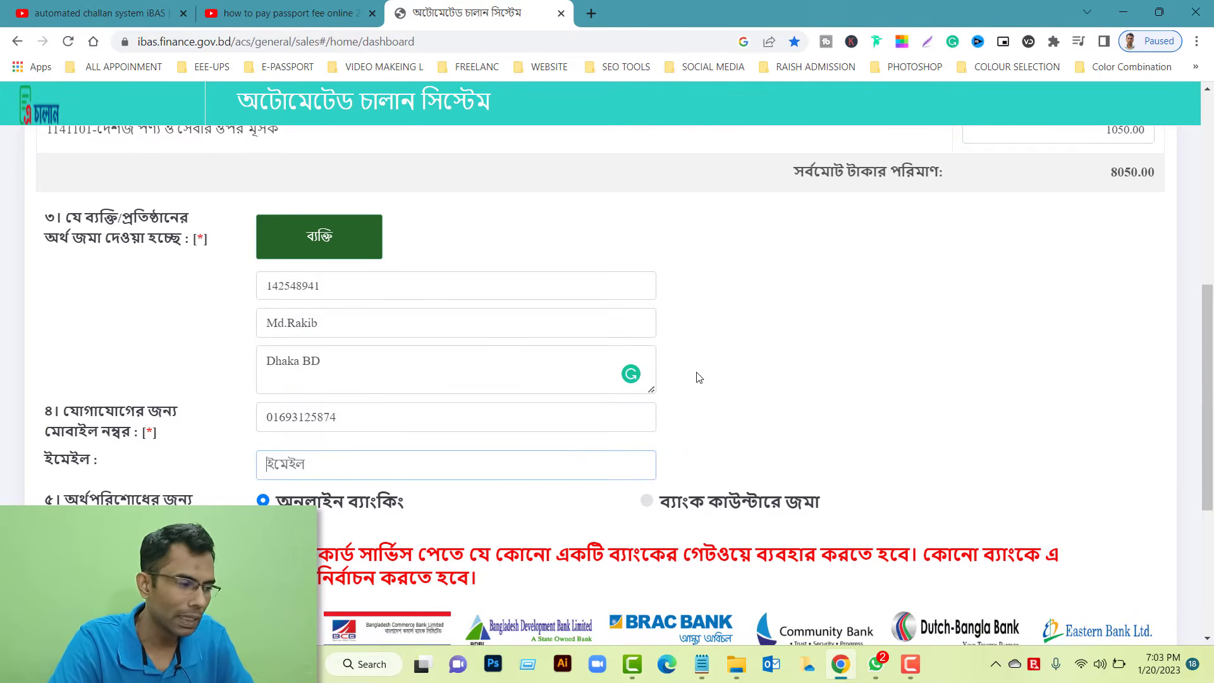
scroll(594, 418, down, 3)
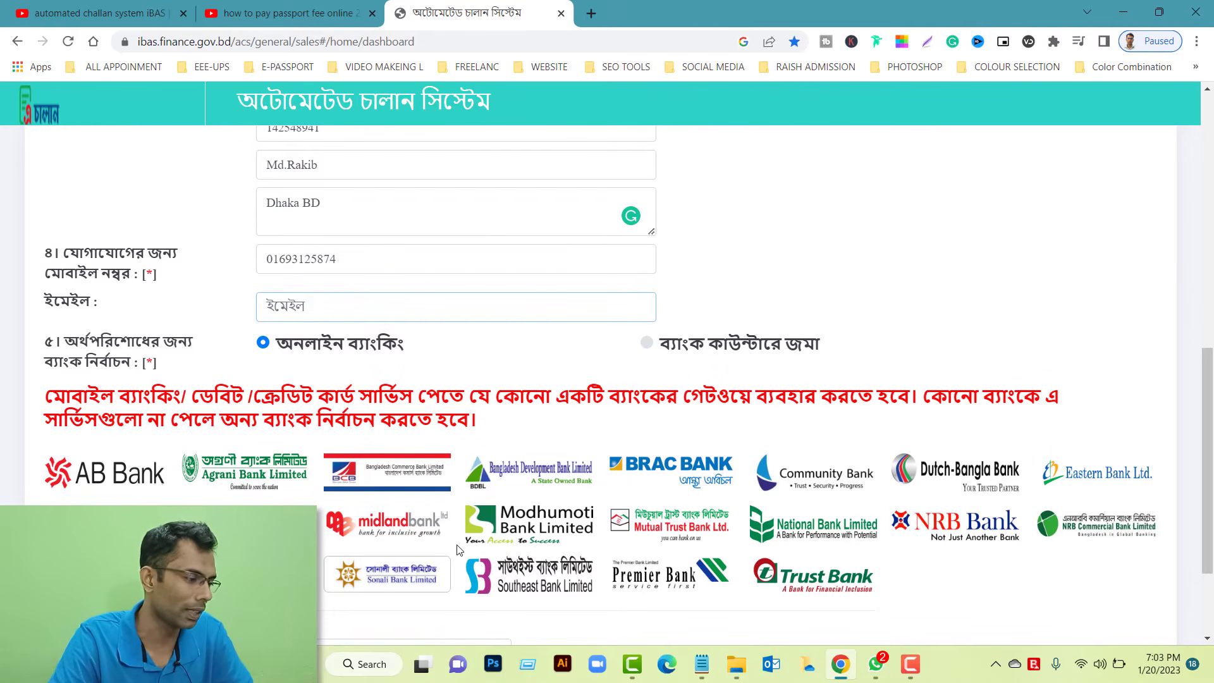
Pick Sonali Bank for online banking and save the challan to reach the payment gateway
scroll(420, 569, down, 1)
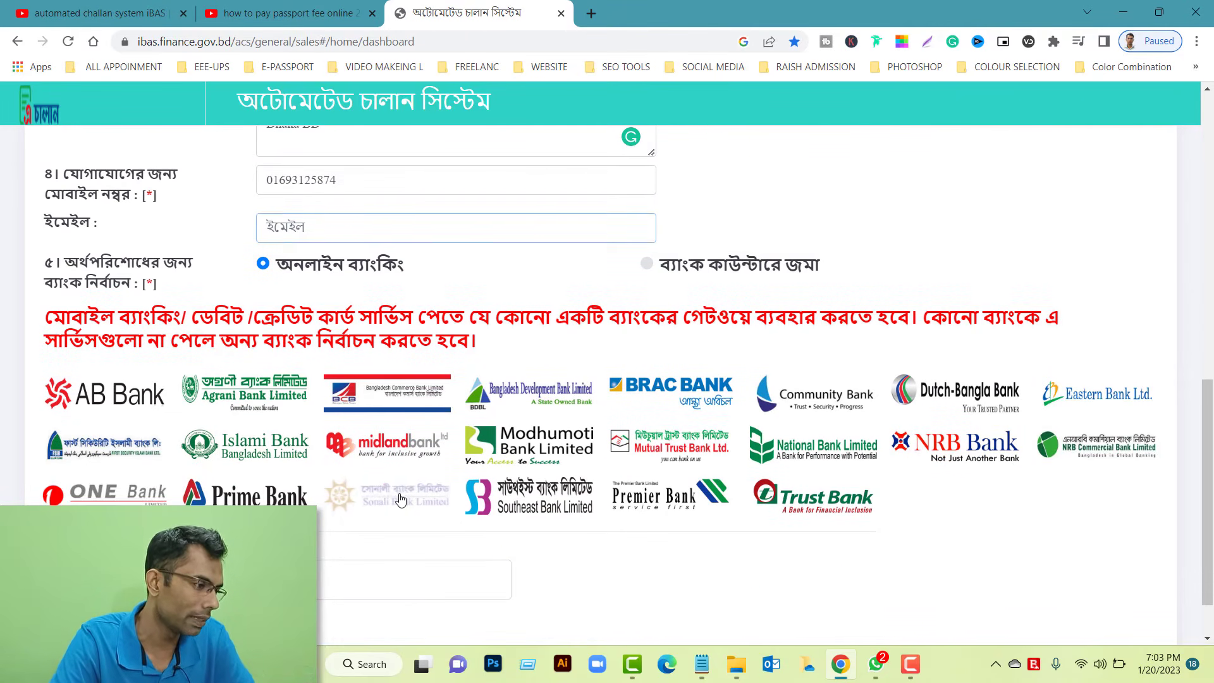
click(401, 500)
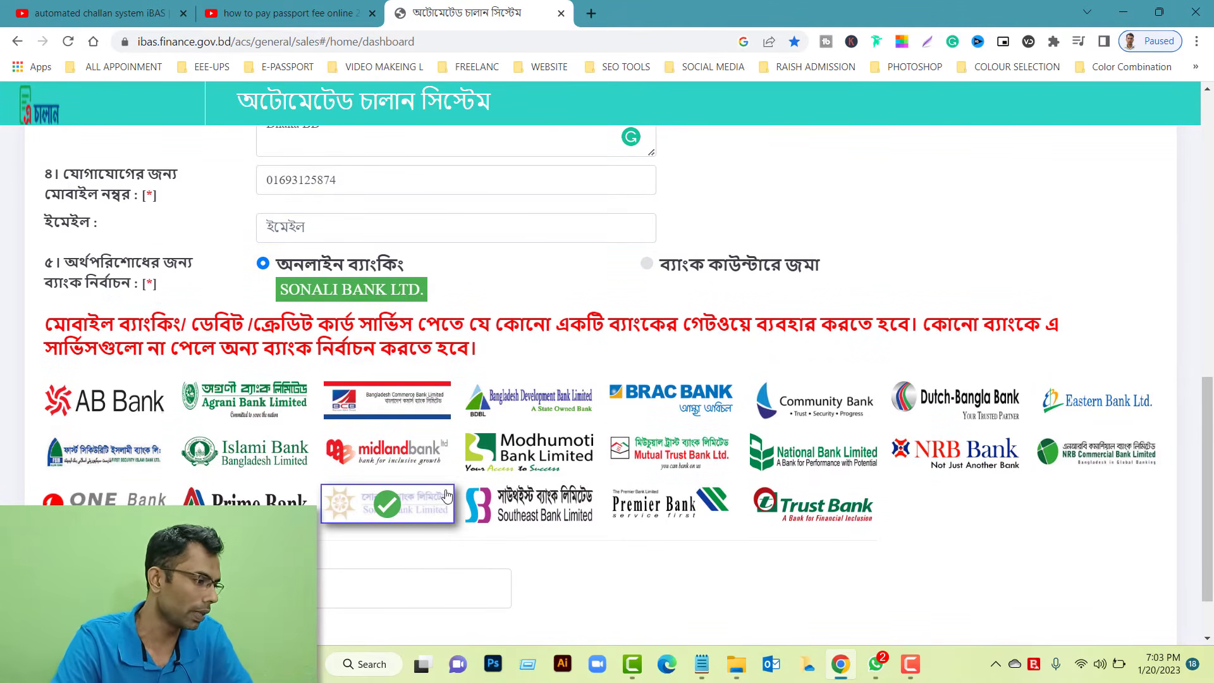
scroll(417, 499, down, 1)
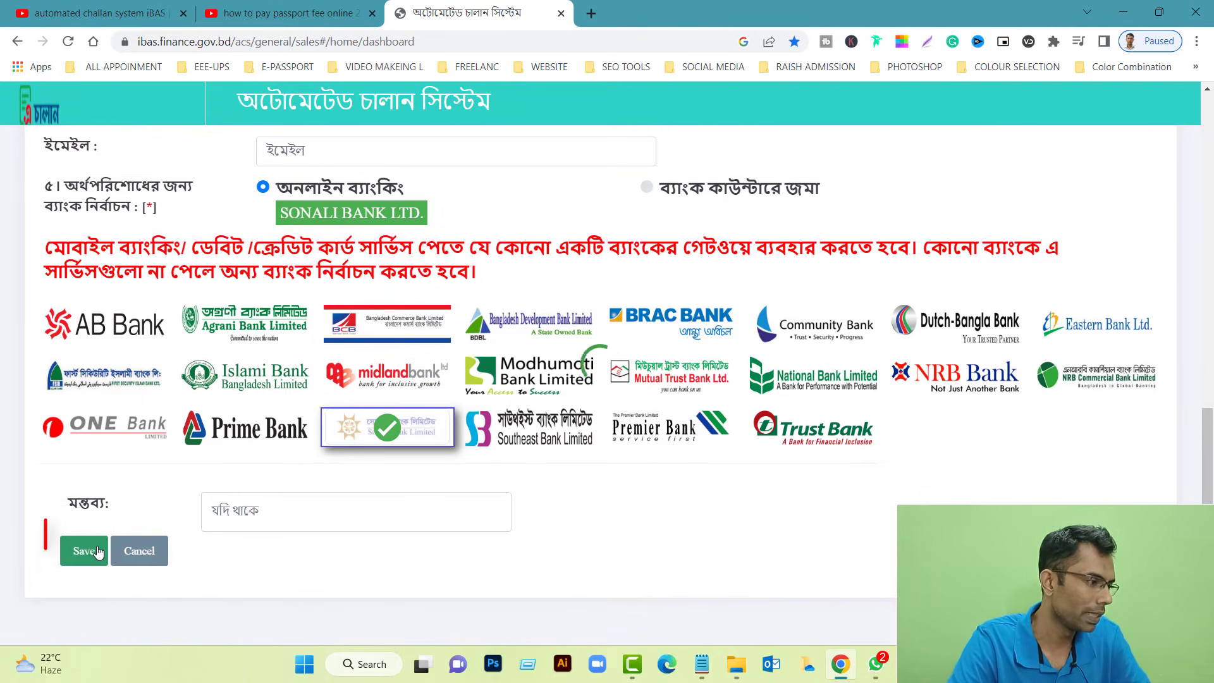
click(96, 551)
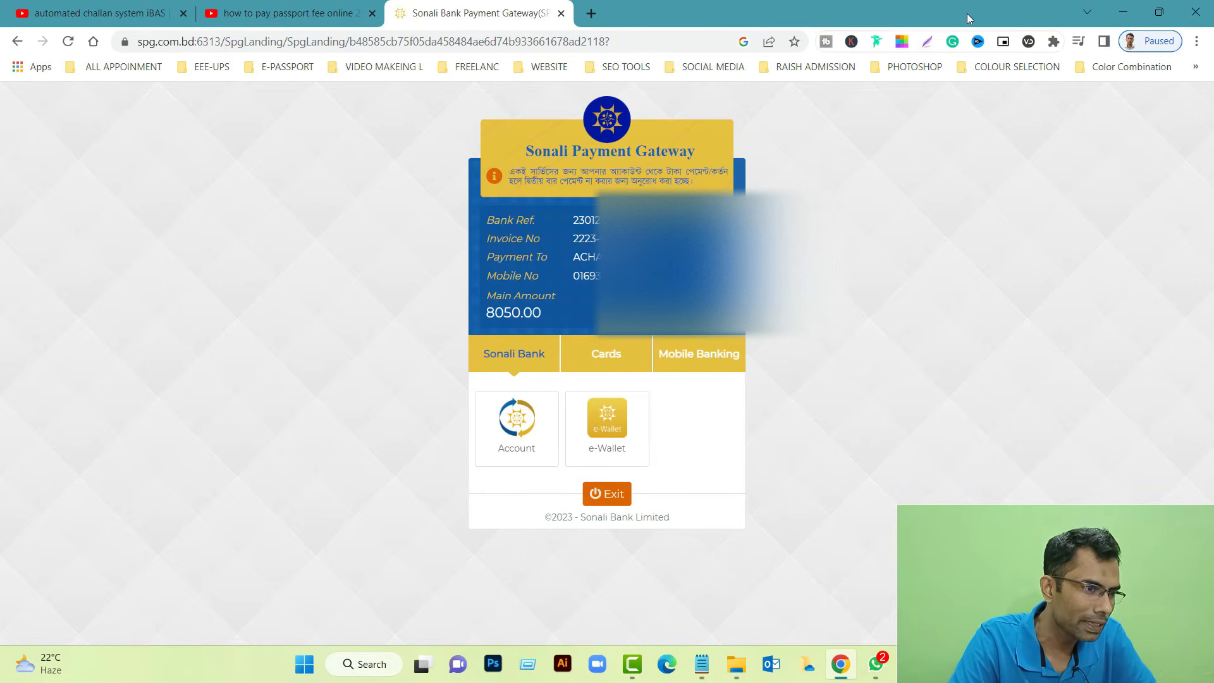
Capture the 8050.00 payment summary card with Lightshot and save it to Desktop as Screenshot 120.png
click(927, 42)
drag(466, 103, 777, 540)
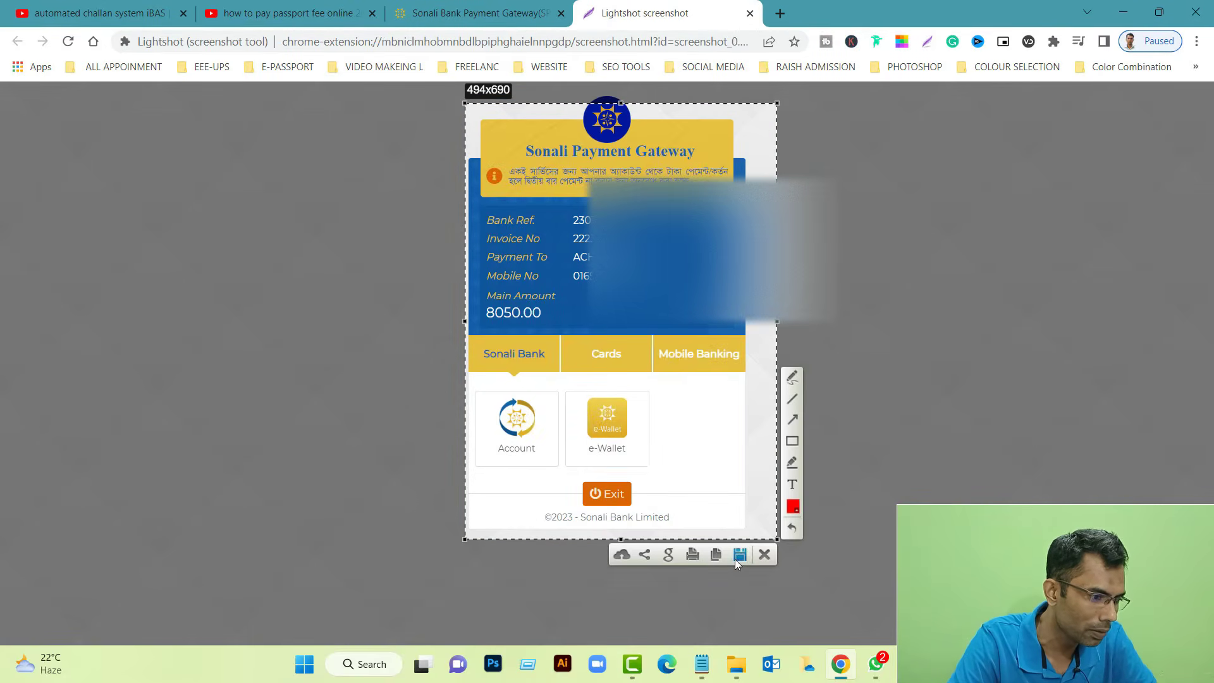
click(738, 555)
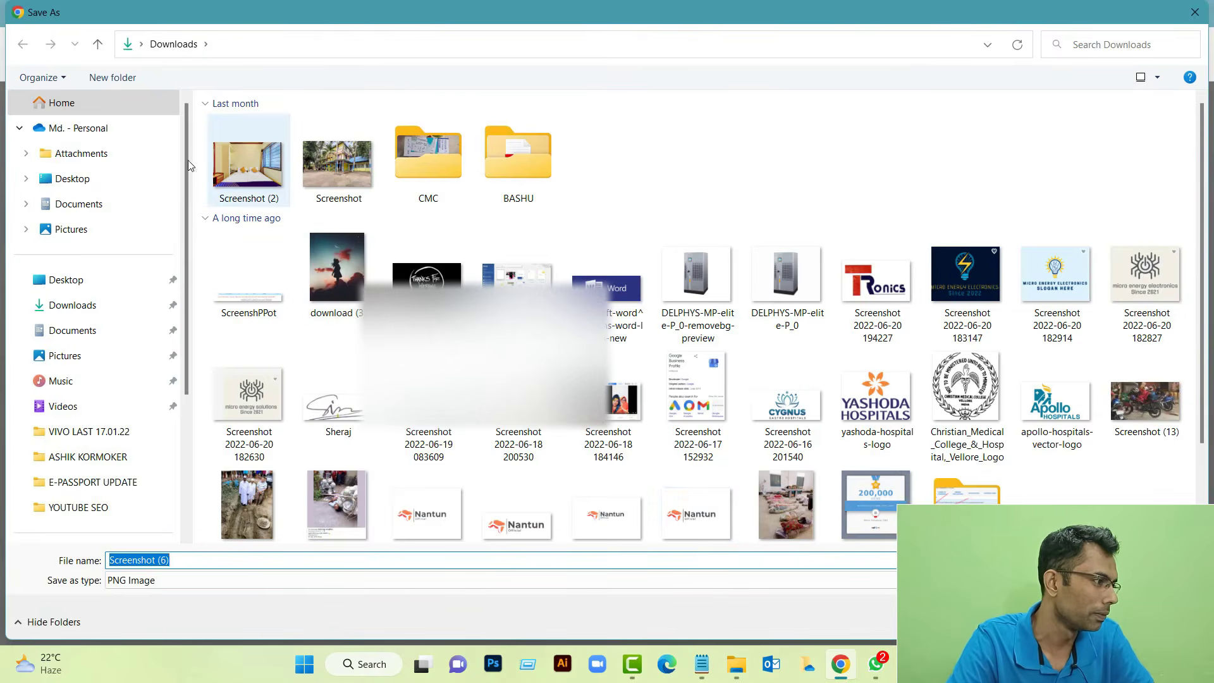
click(79, 179)
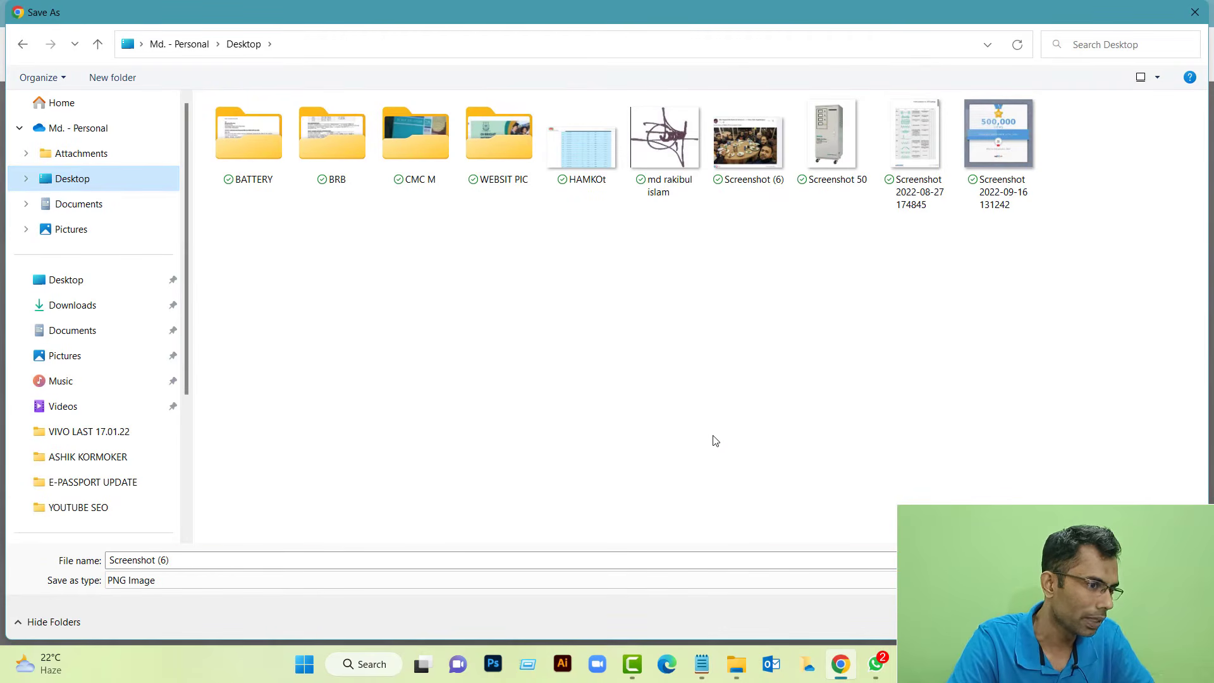
click(192, 562)
double_click(193, 562)
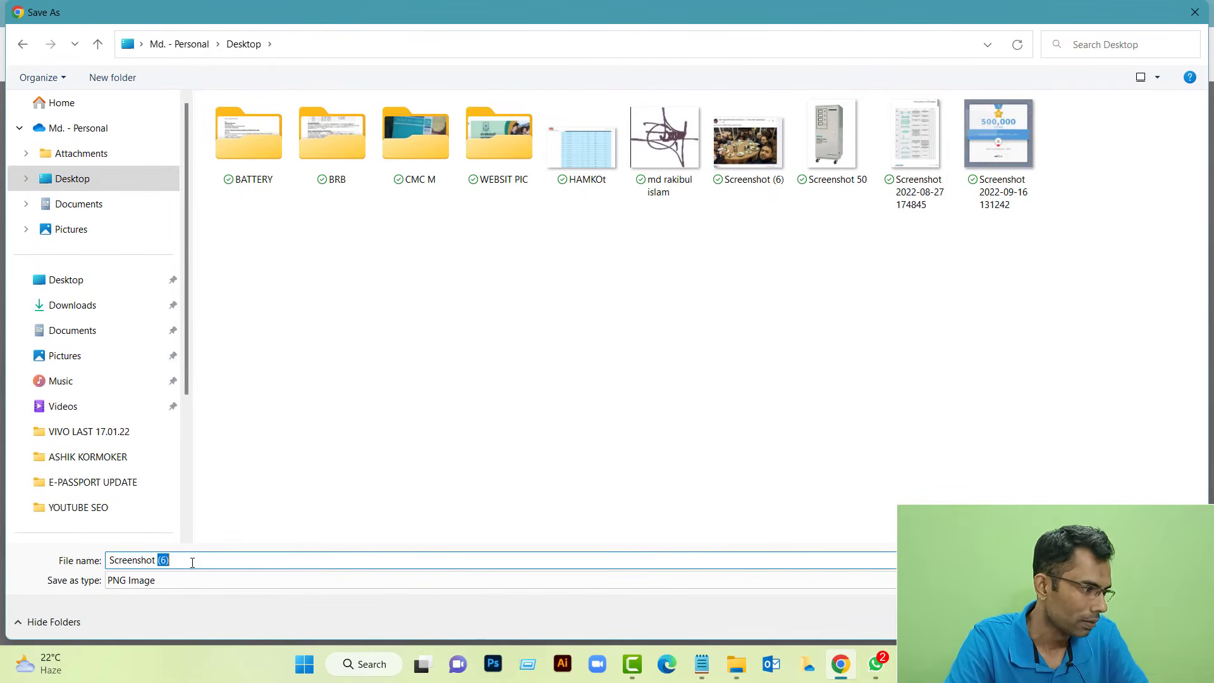
key(BackSpace)
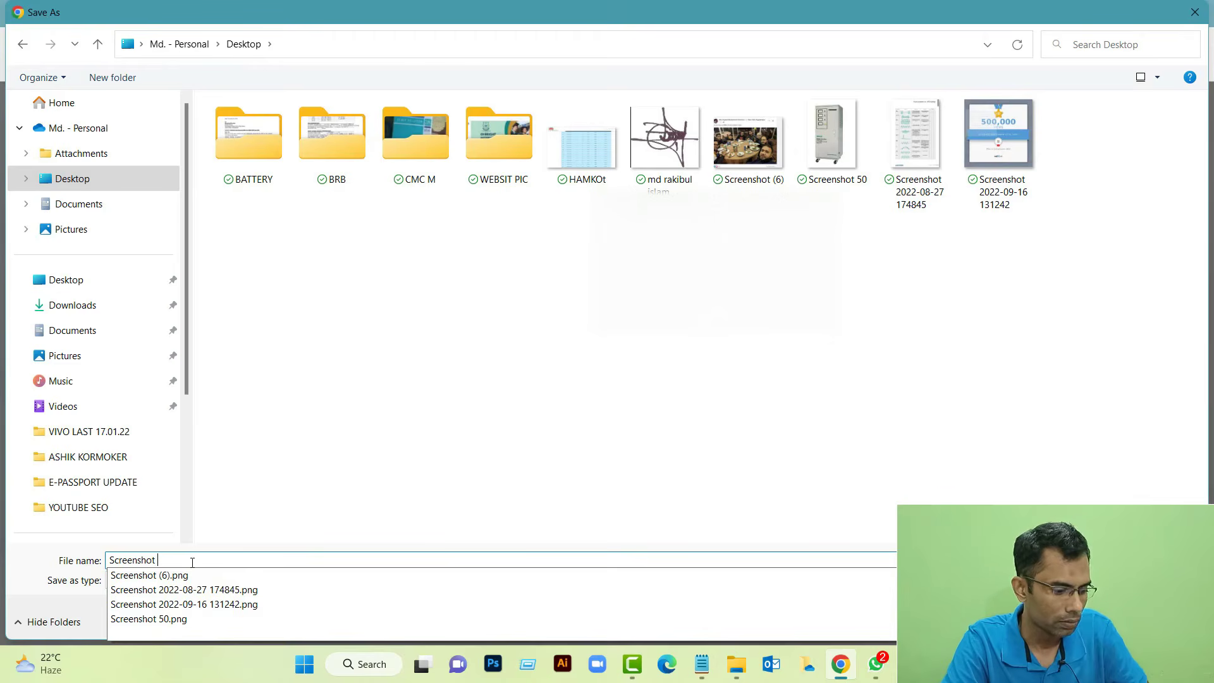
text(120)
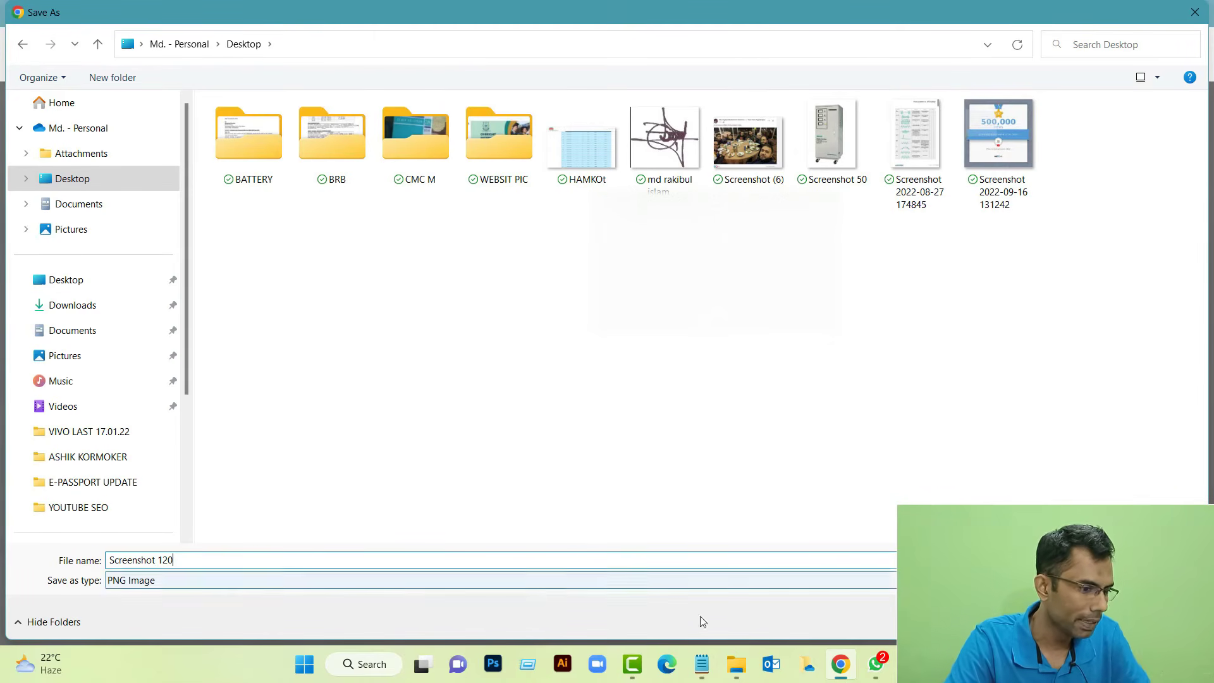
key(Return)
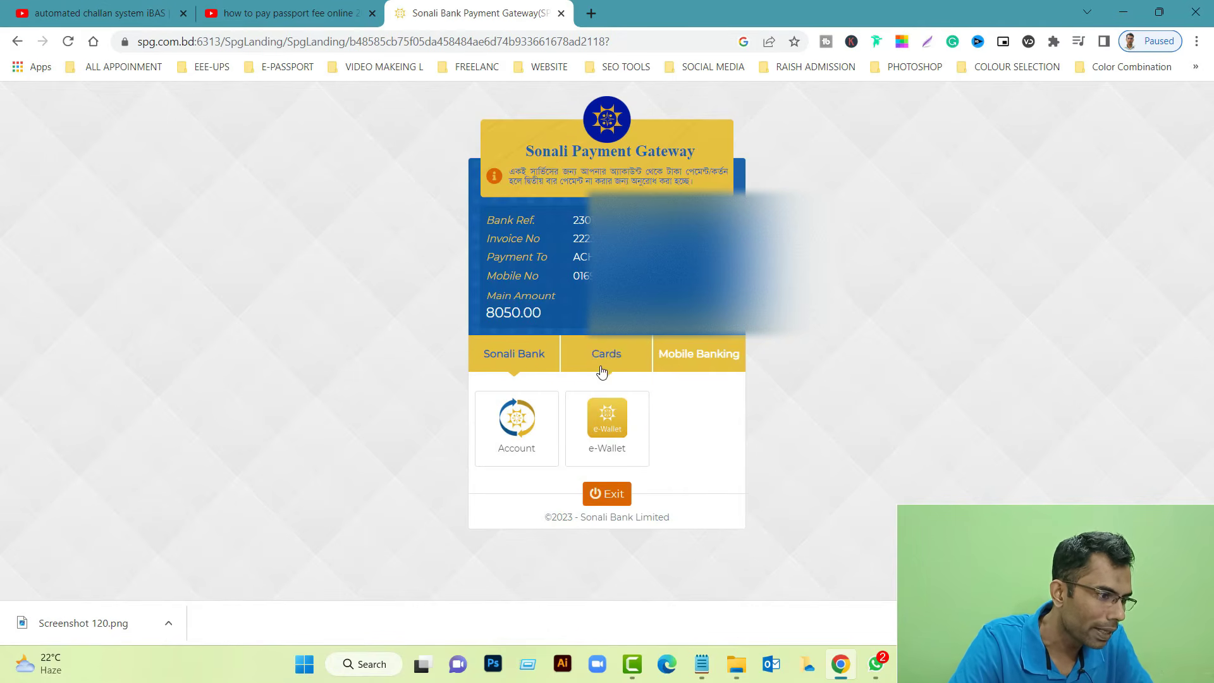
Choose Mobile Banking with bKash, accept the processing fee, and open the ৳8098.30 bKash payment form
click(699, 372)
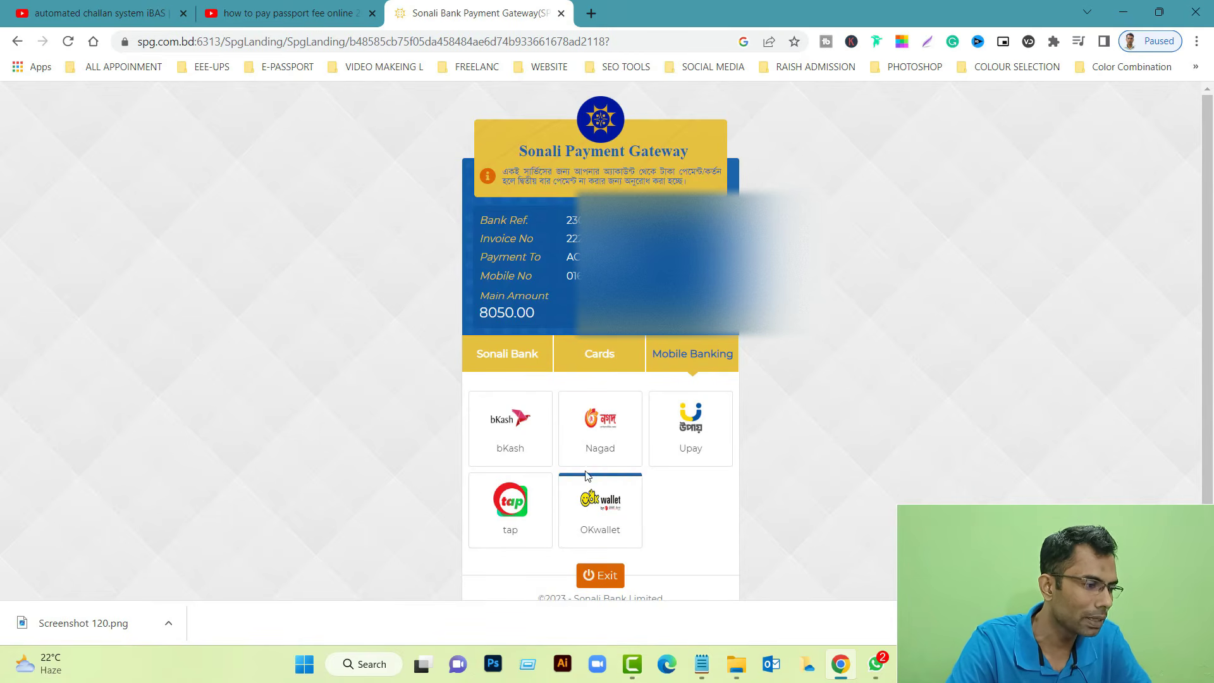
click(528, 440)
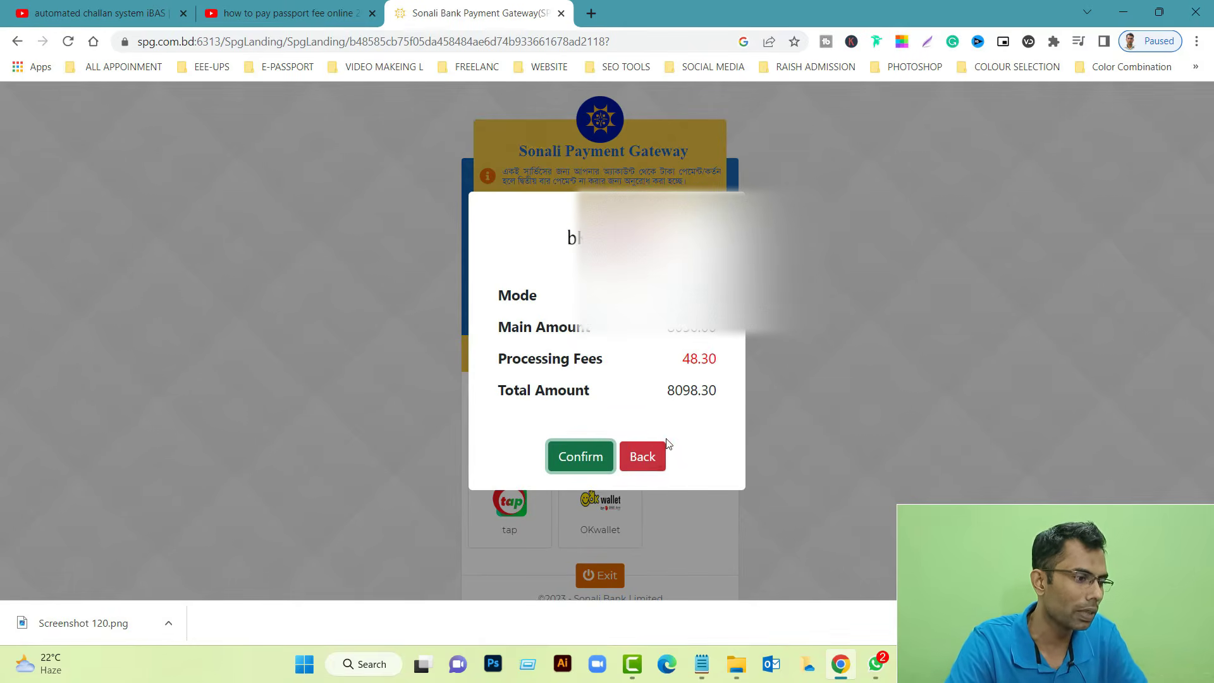
click(611, 469)
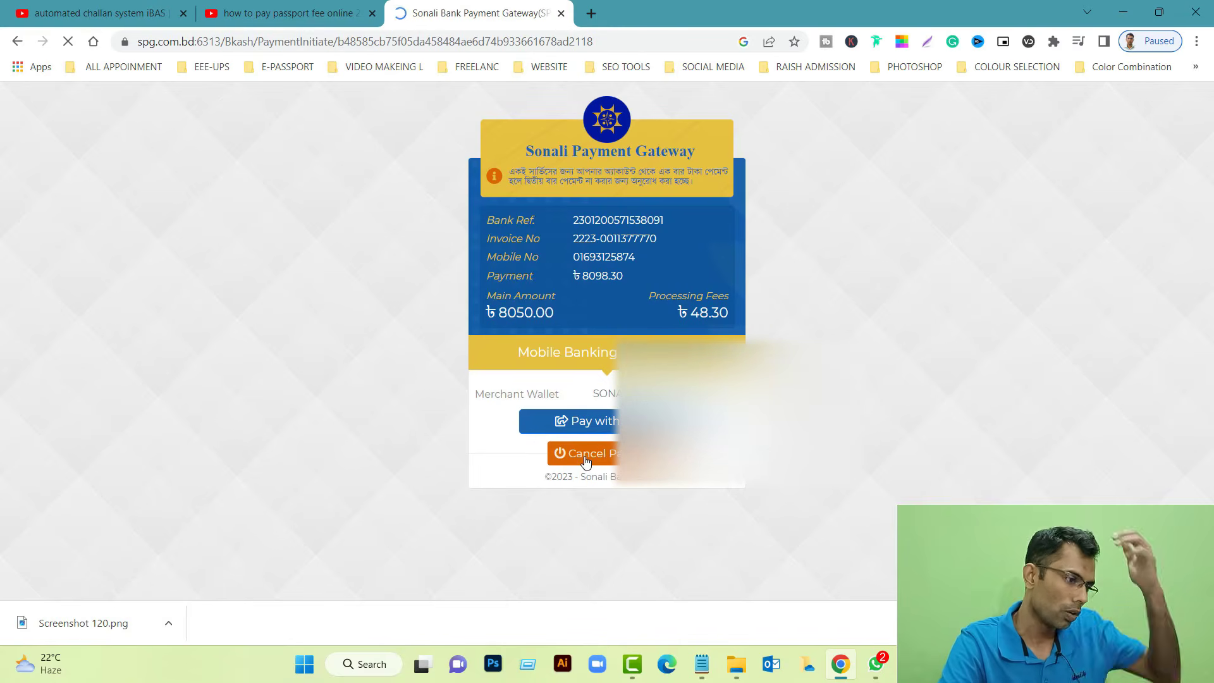
click(611, 430)
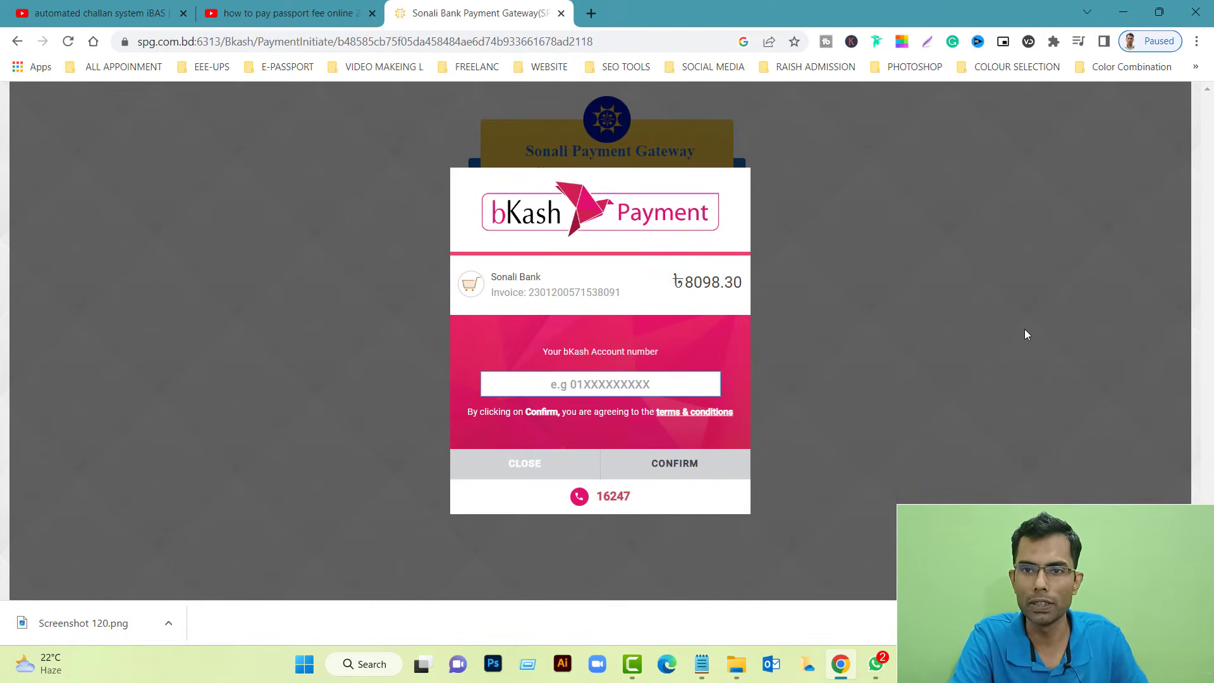
Search Google for 'error' in a new tab and preview the freeCodeCamp error image
click(593, 14)
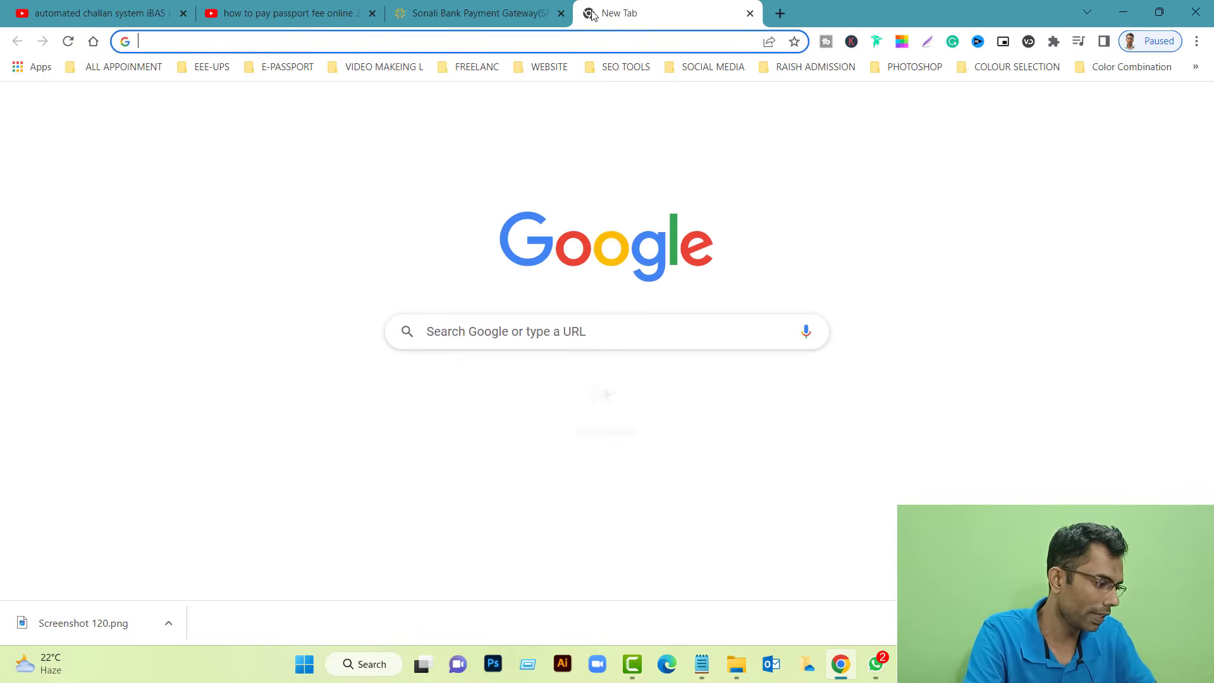
text(error)
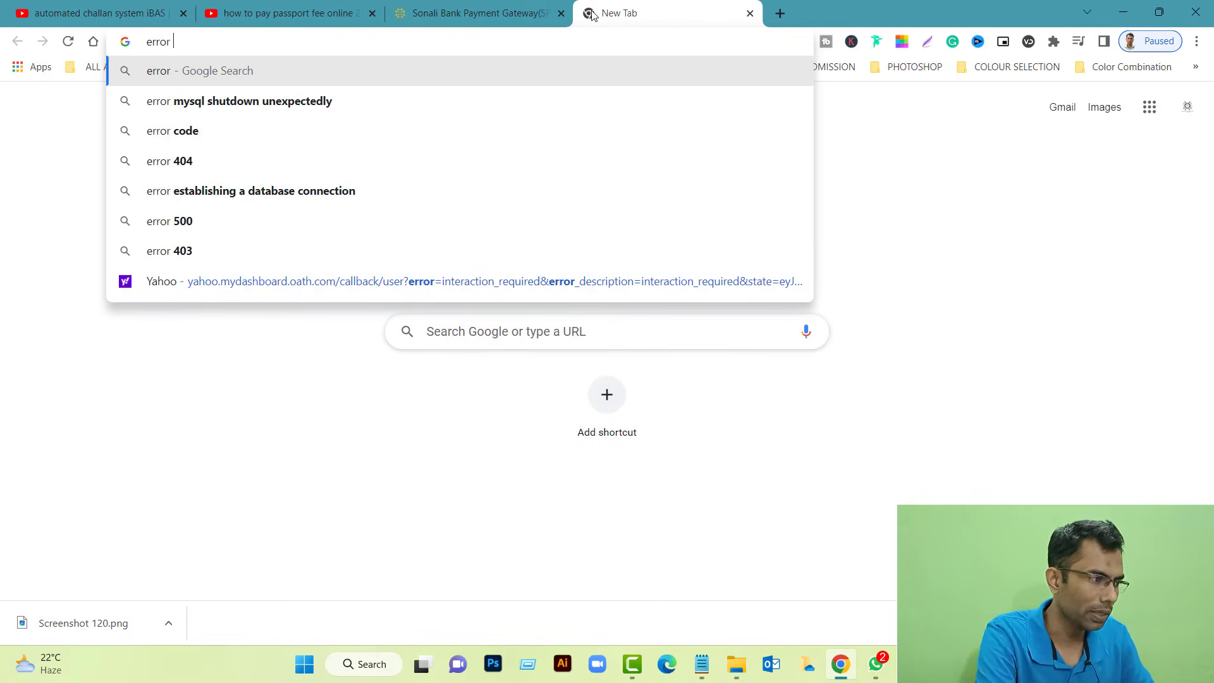
key(Return)
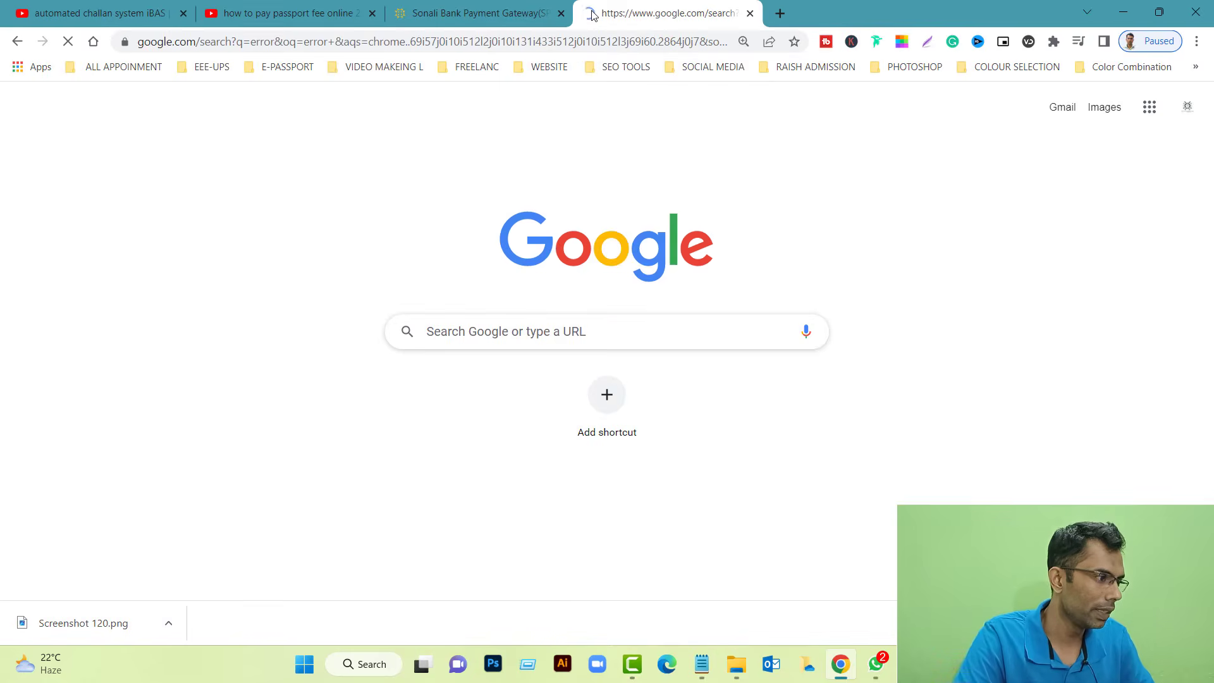
click(193, 180)
scroll(569, 404, down, 6)
scroll(898, 407, up, 4)
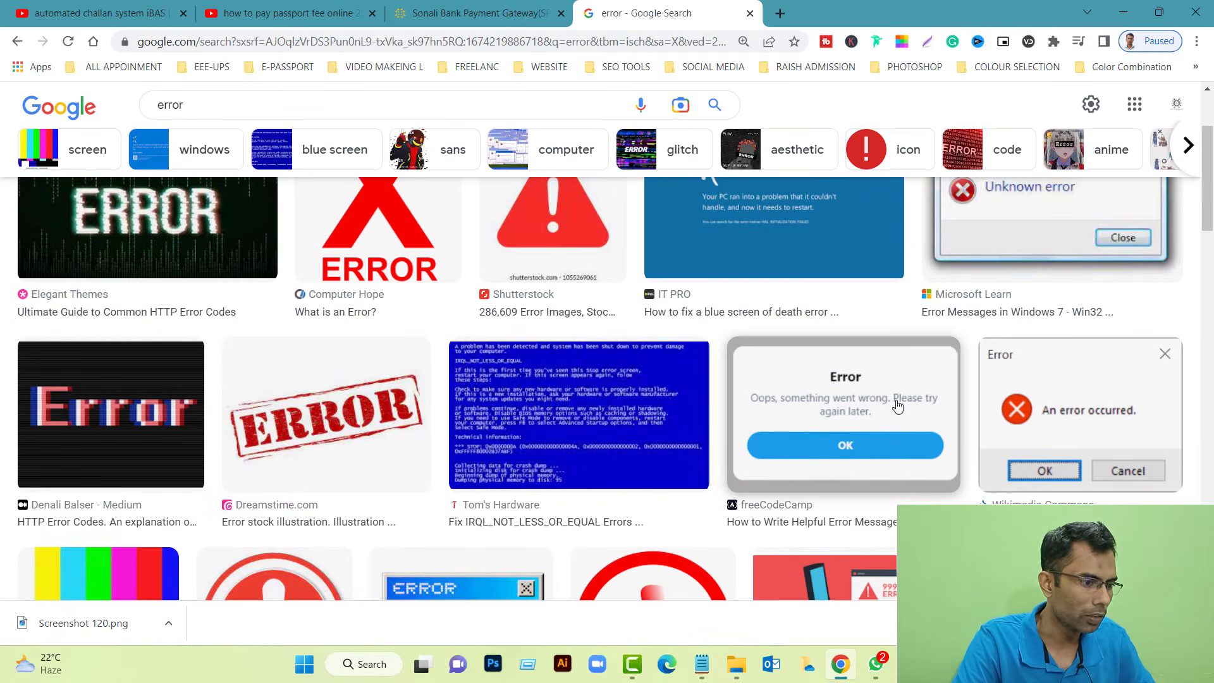
click(814, 399)
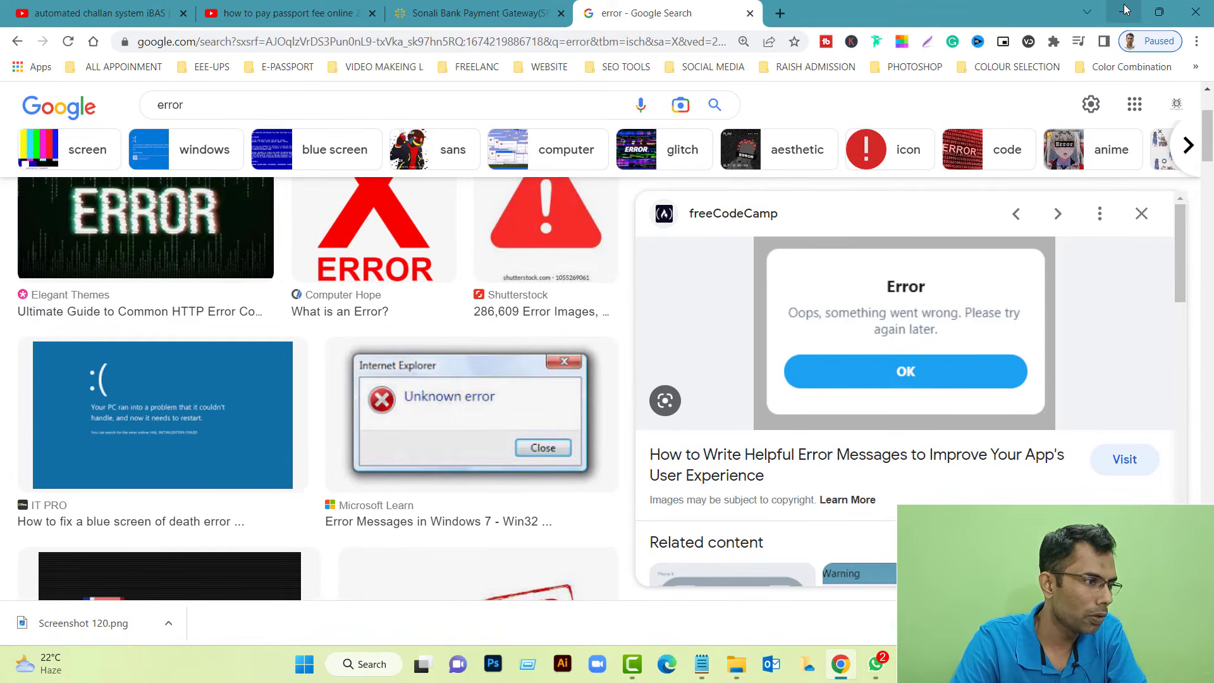
Close the Sonali Payment Gateway and Google search tabs, leaving the YouTube tutorial
click(474, 13)
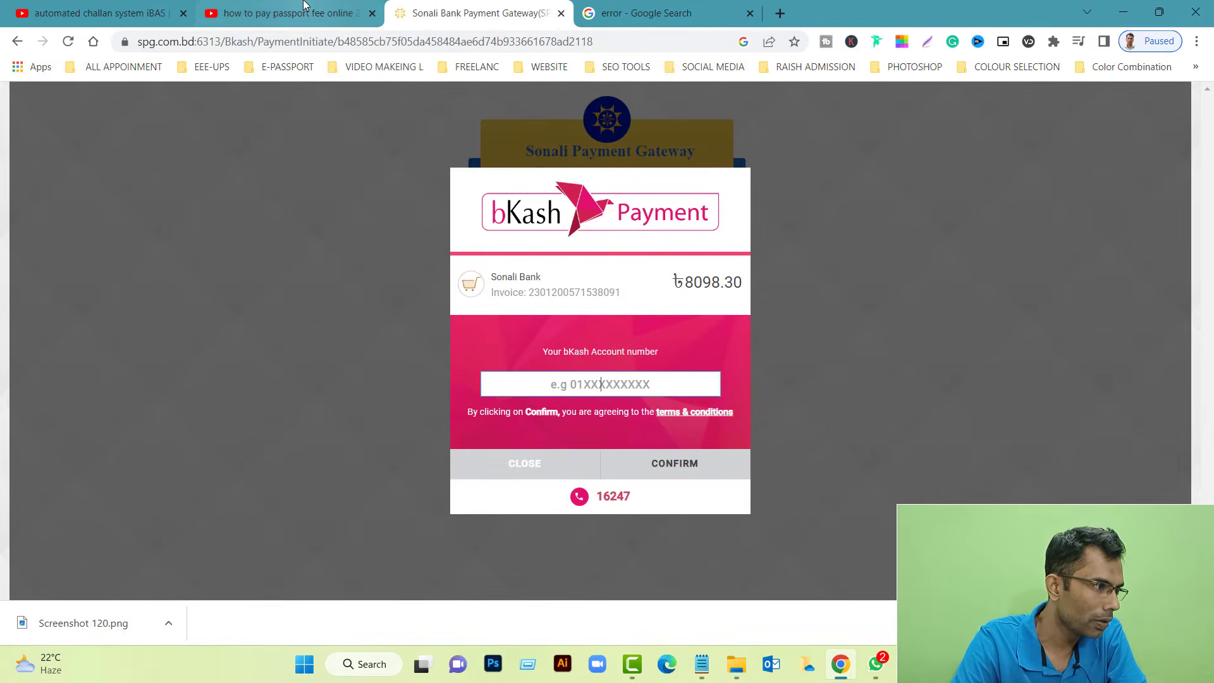
click(561, 13)
click(561, 13)
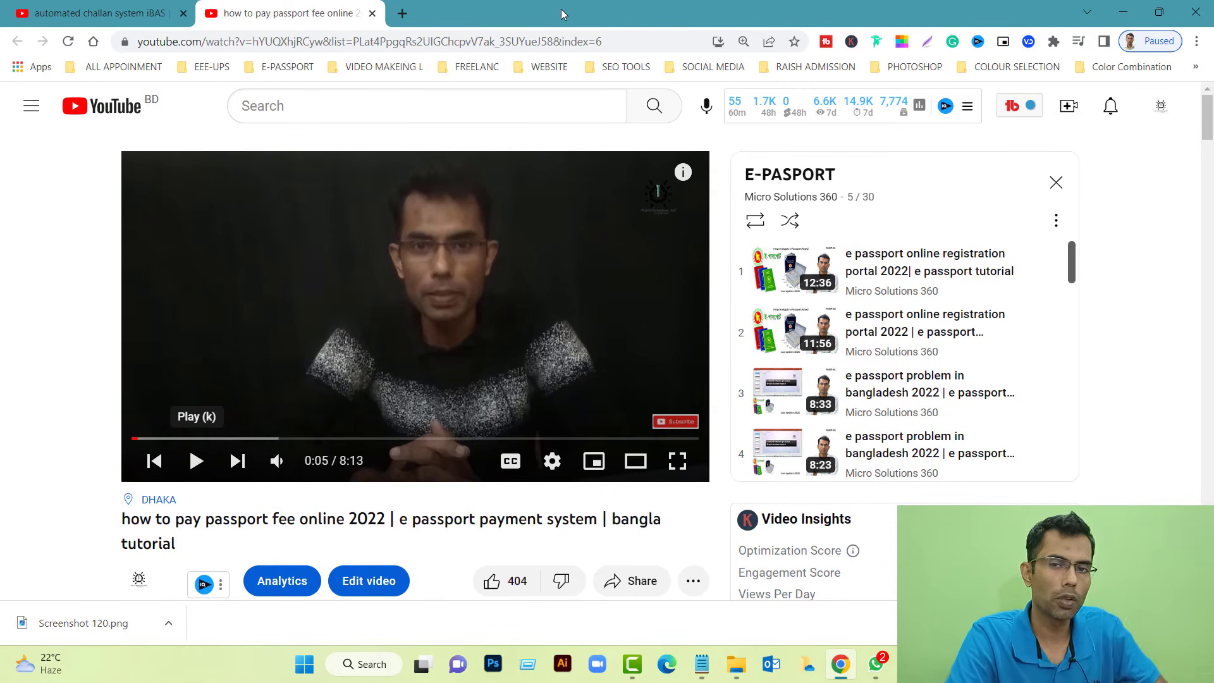
Search 'challan verification', open the Online Chalan Verification page, then minimize Chrome
click(402, 14)
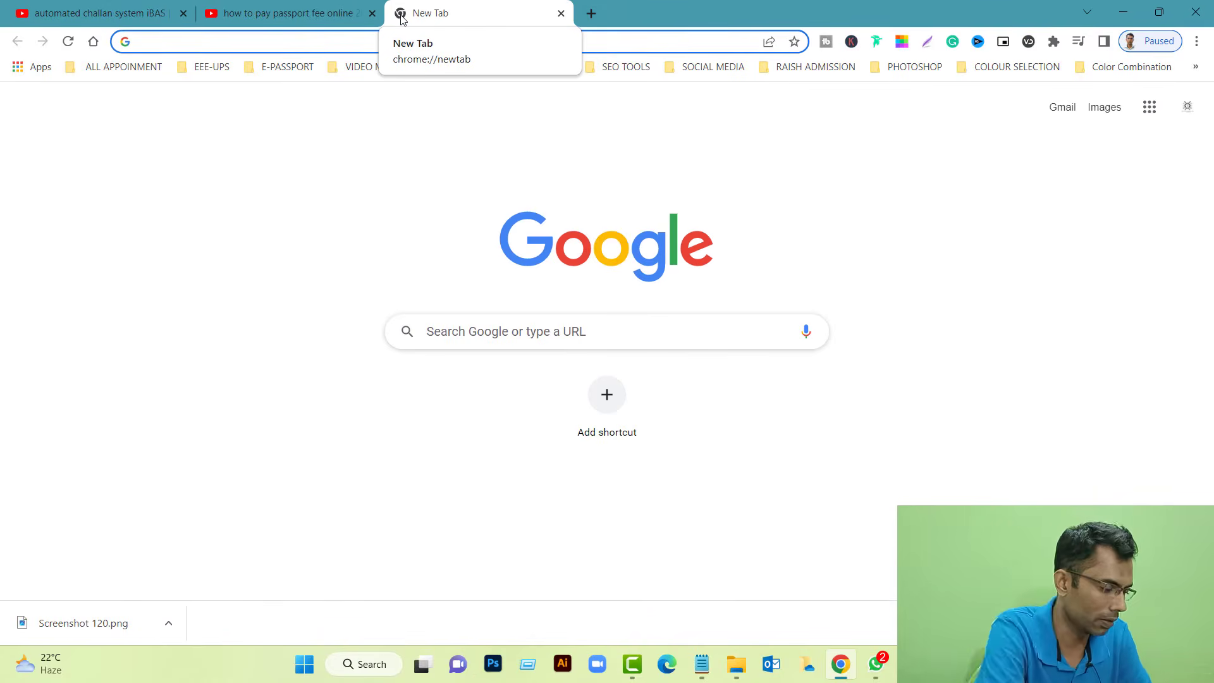
text(cha)
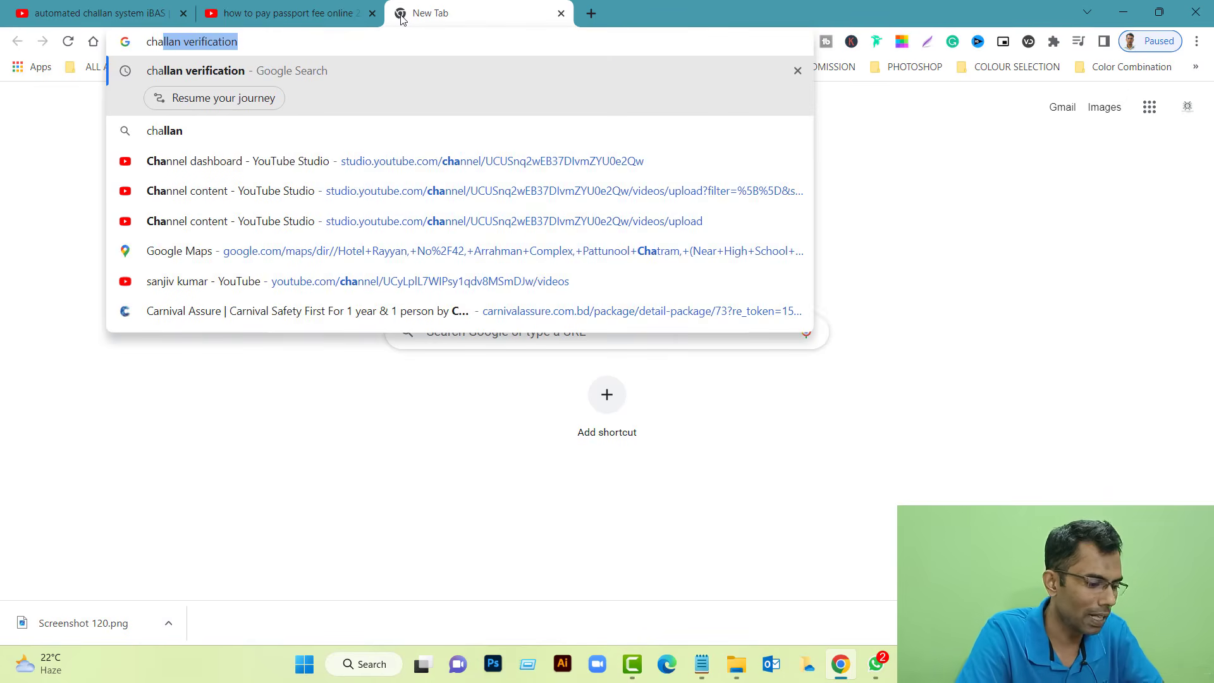
key(Return)
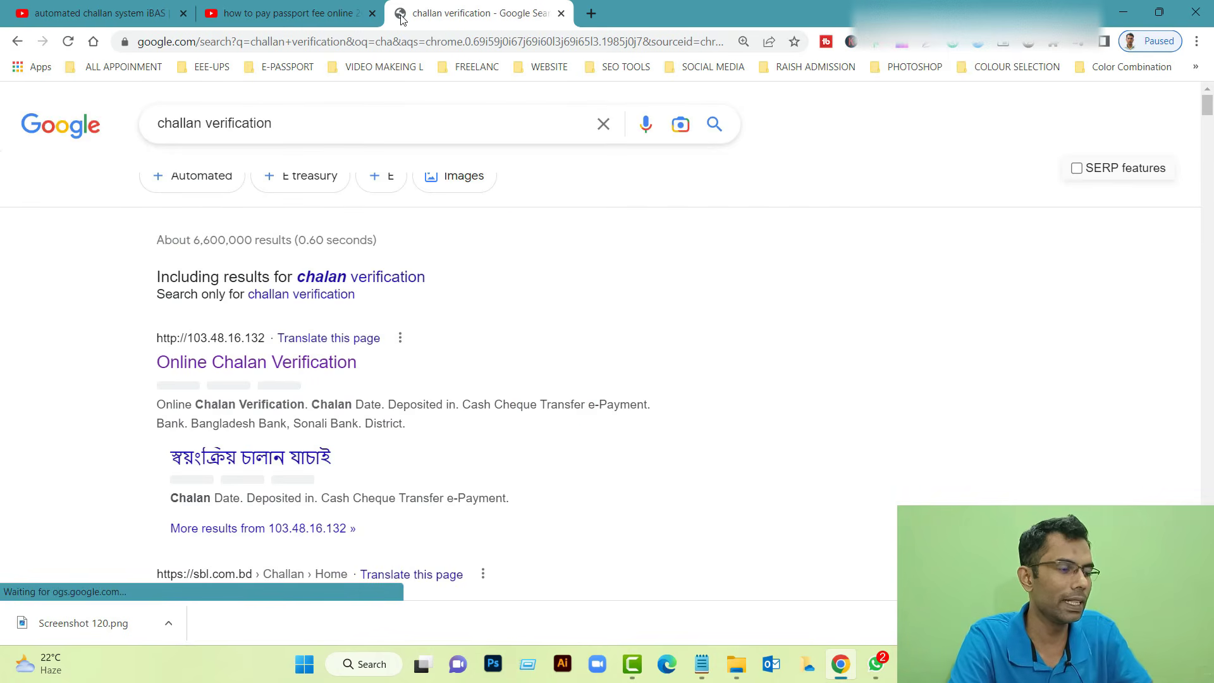
click(309, 366)
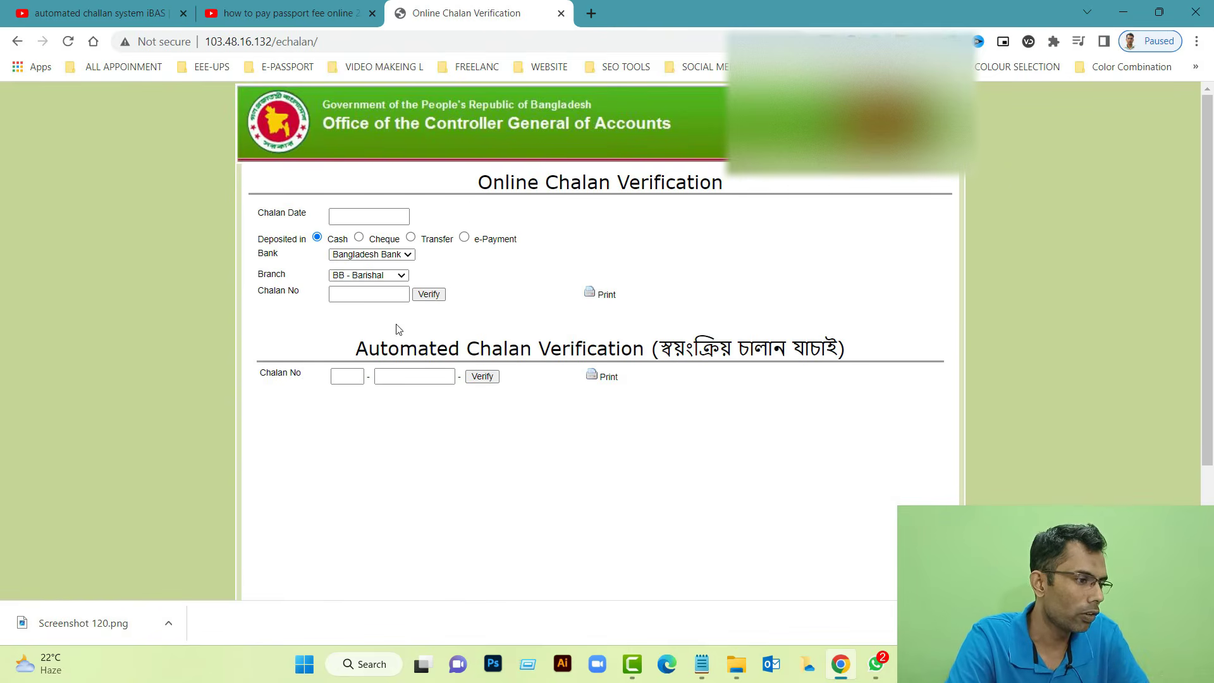
click(1125, 7)
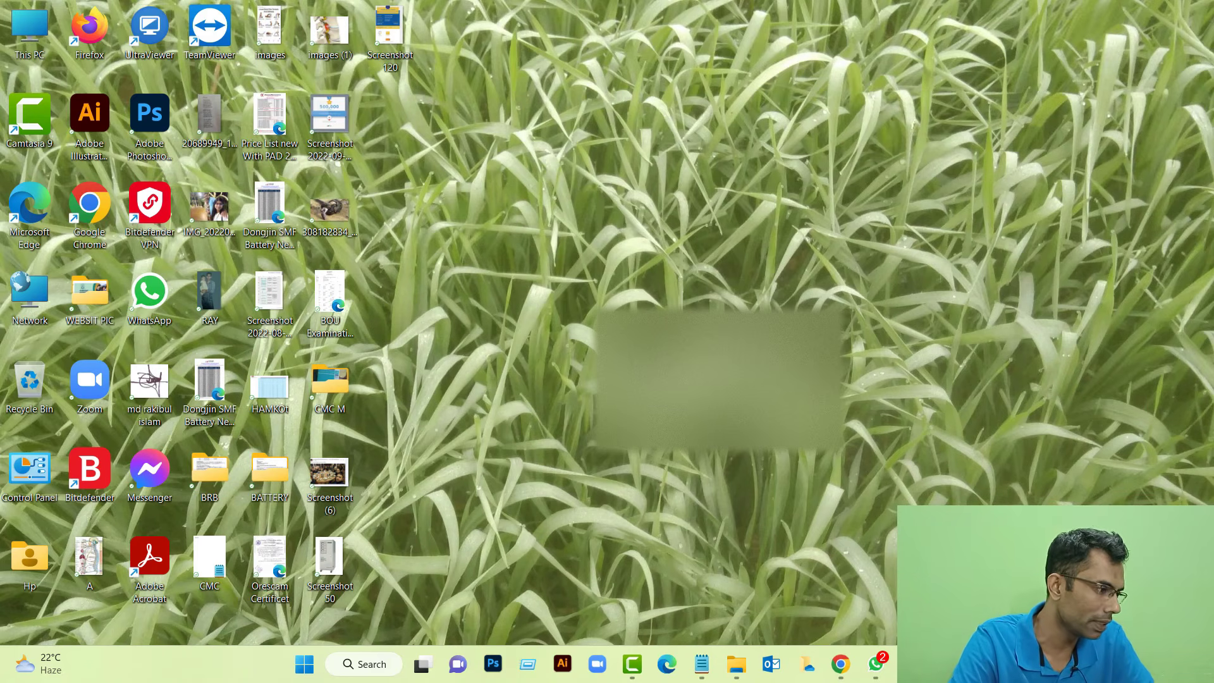
double_click(381, 40)
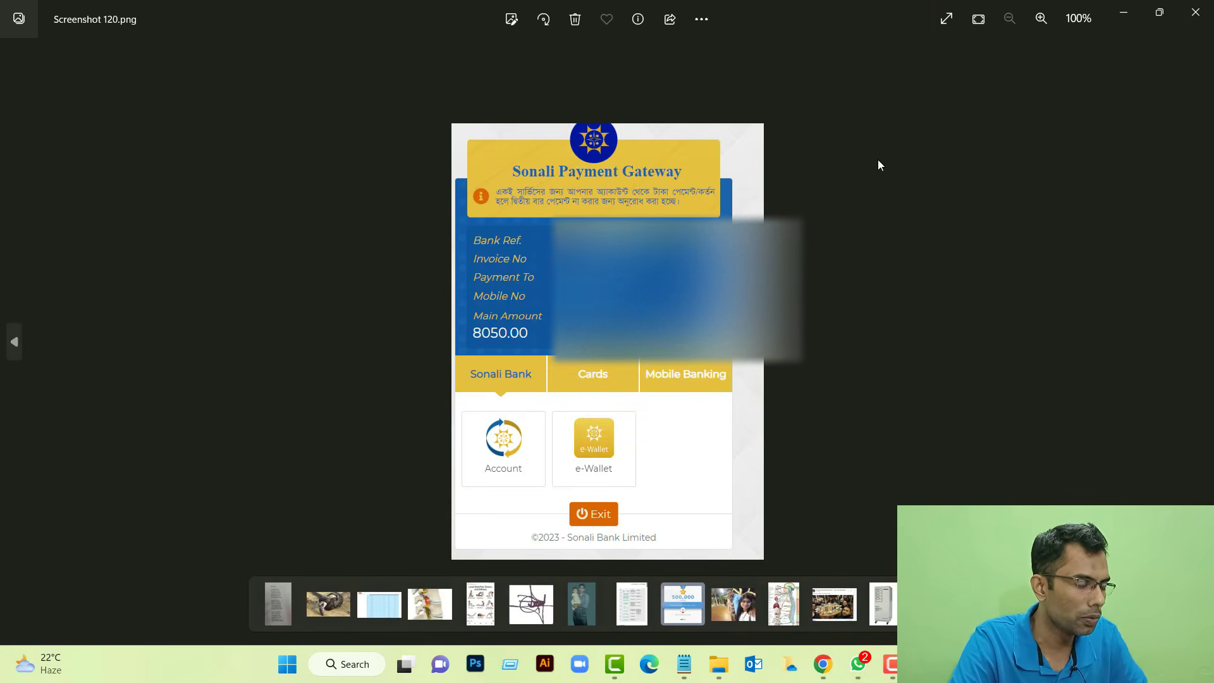
scroll(457, 232, up, 5)
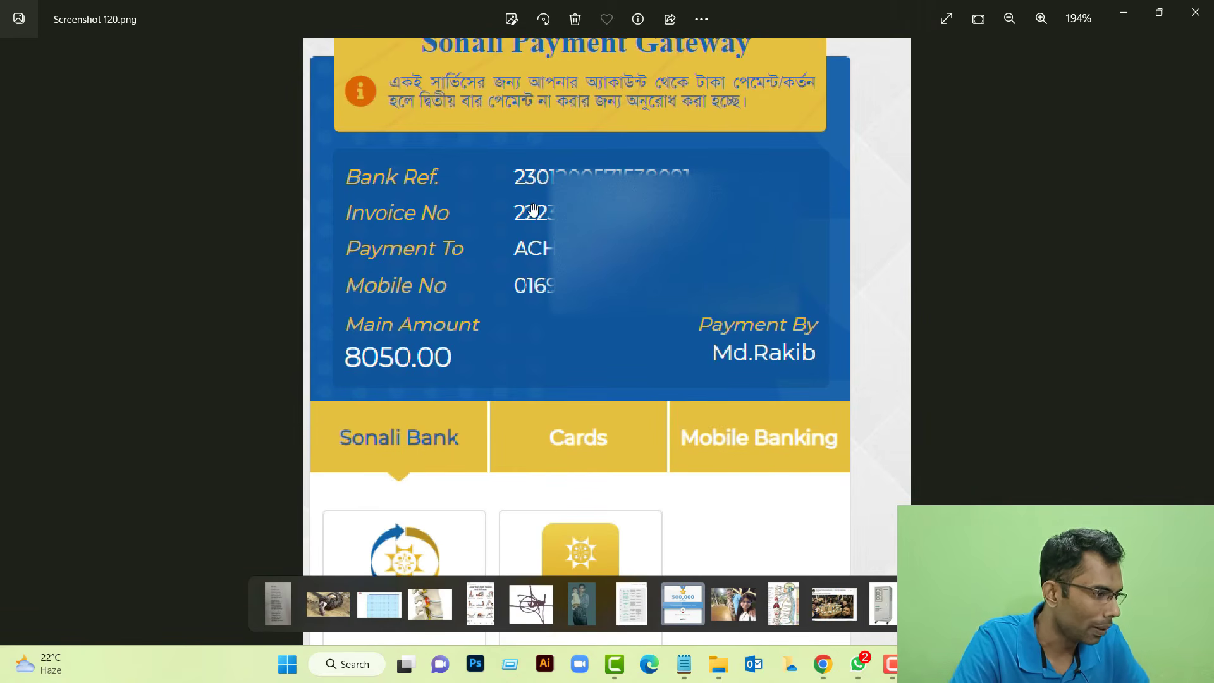
drag(511, 212, 506, 235)
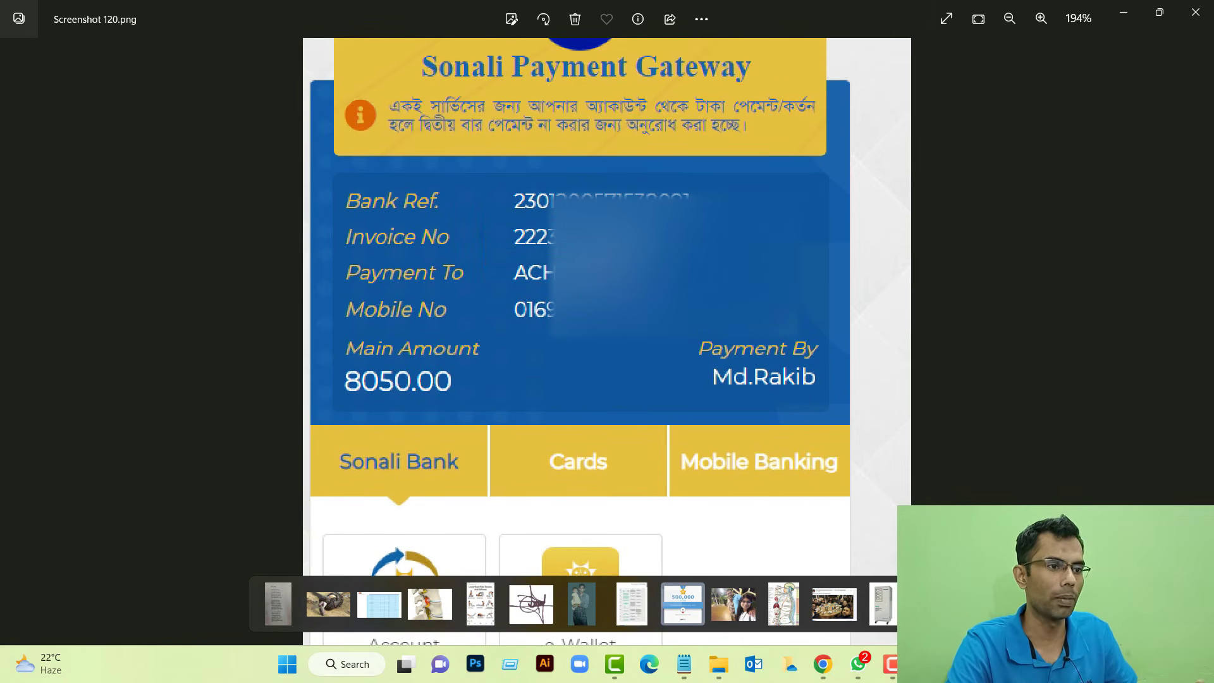
click(1137, 11)
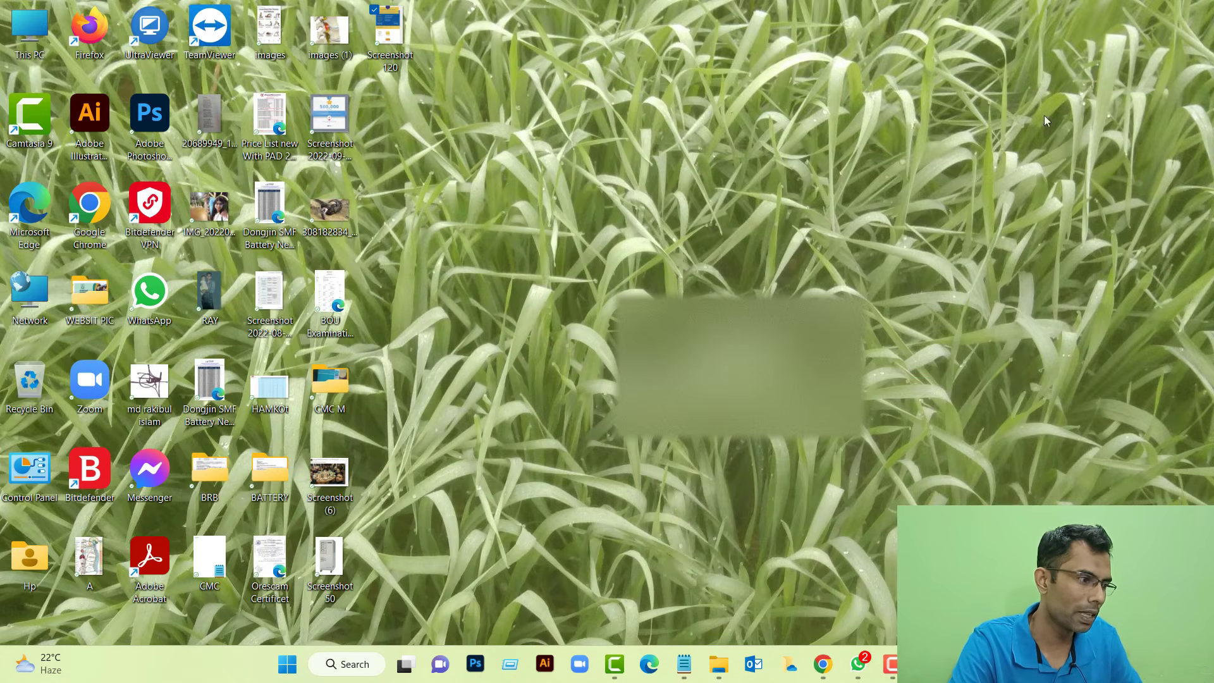
Fill the Chalan No boxes with the saved prefix and the challan number from the payment screenshot
click(822, 664)
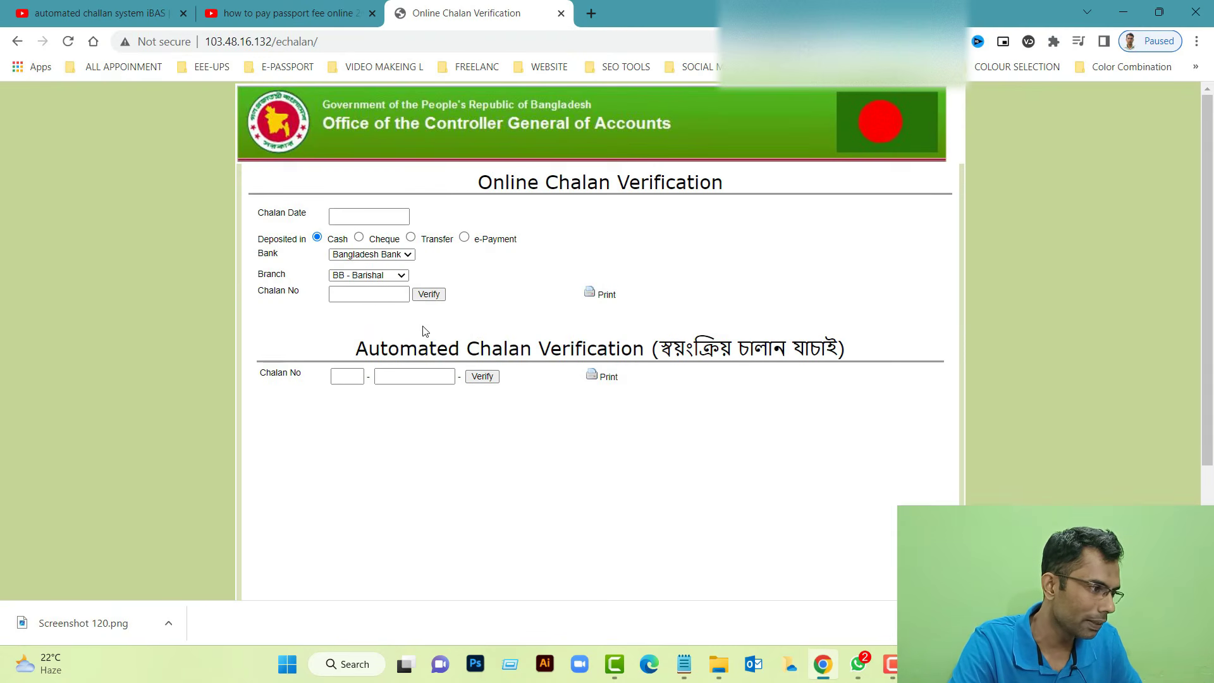
click(361, 382)
click(382, 405)
key(alt+Tab)
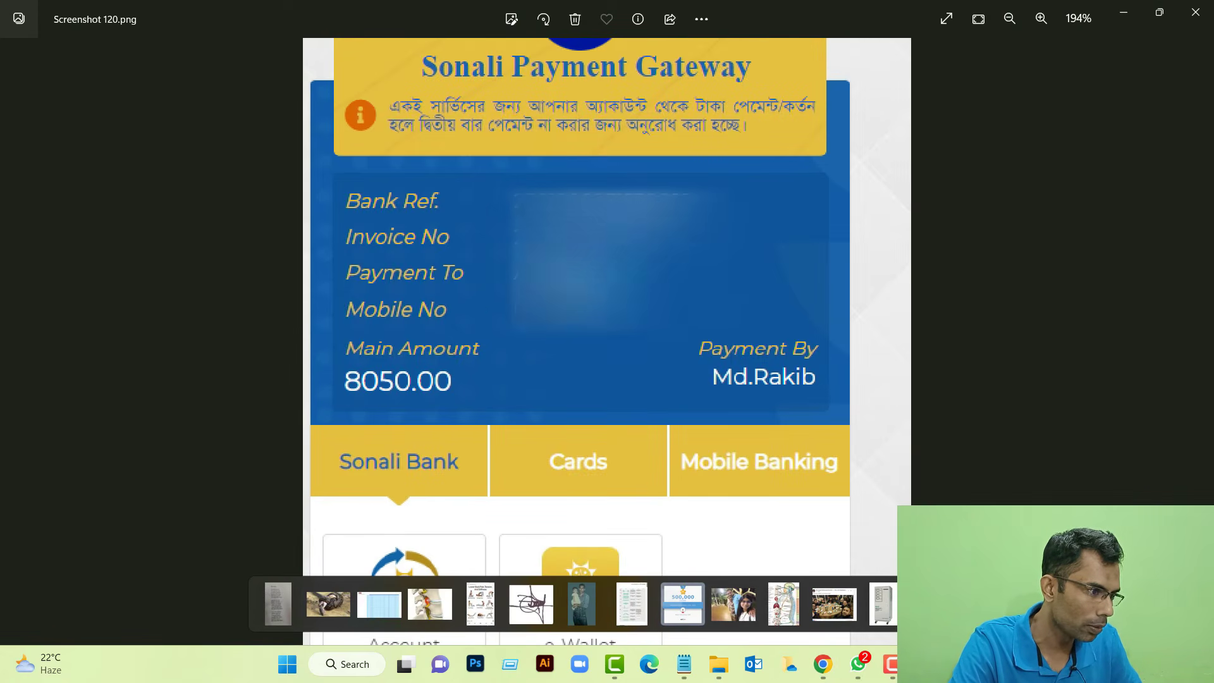
click(816, 668)
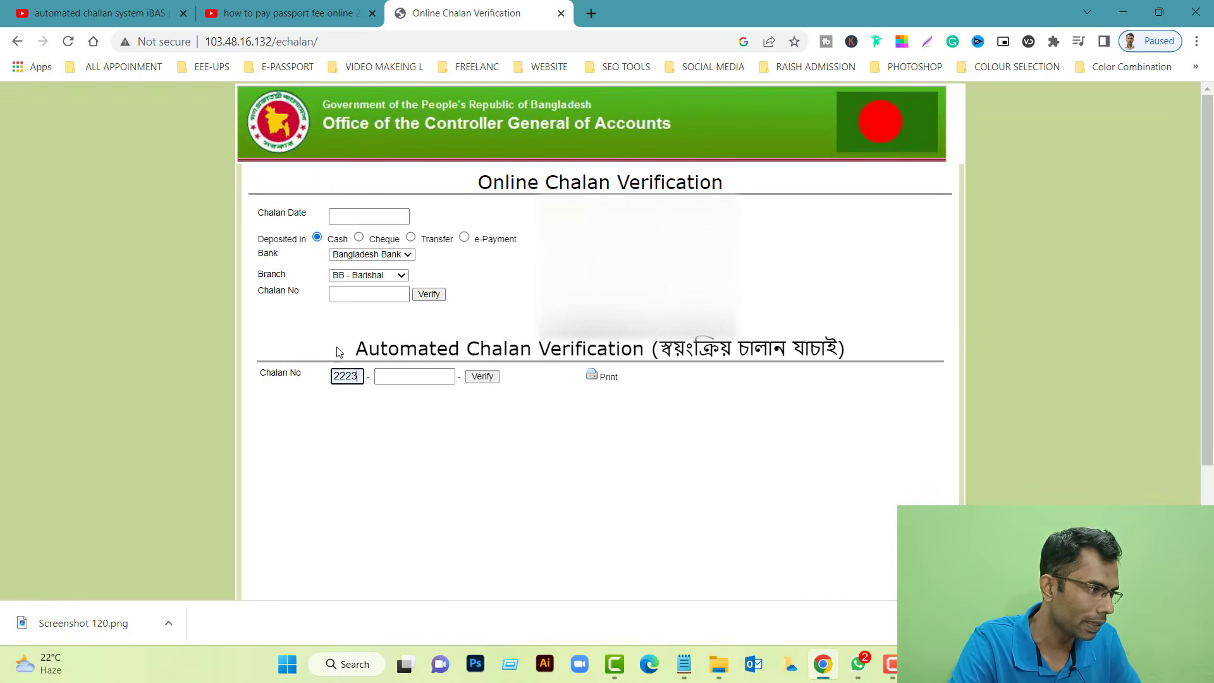
click(408, 376)
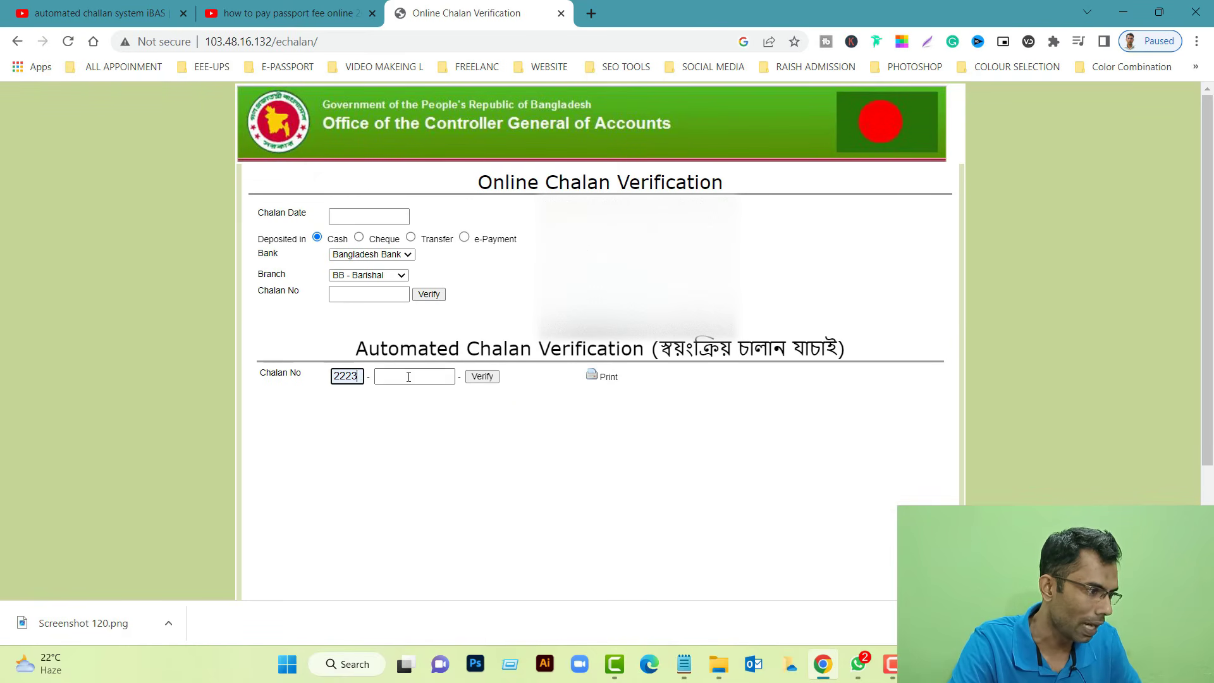
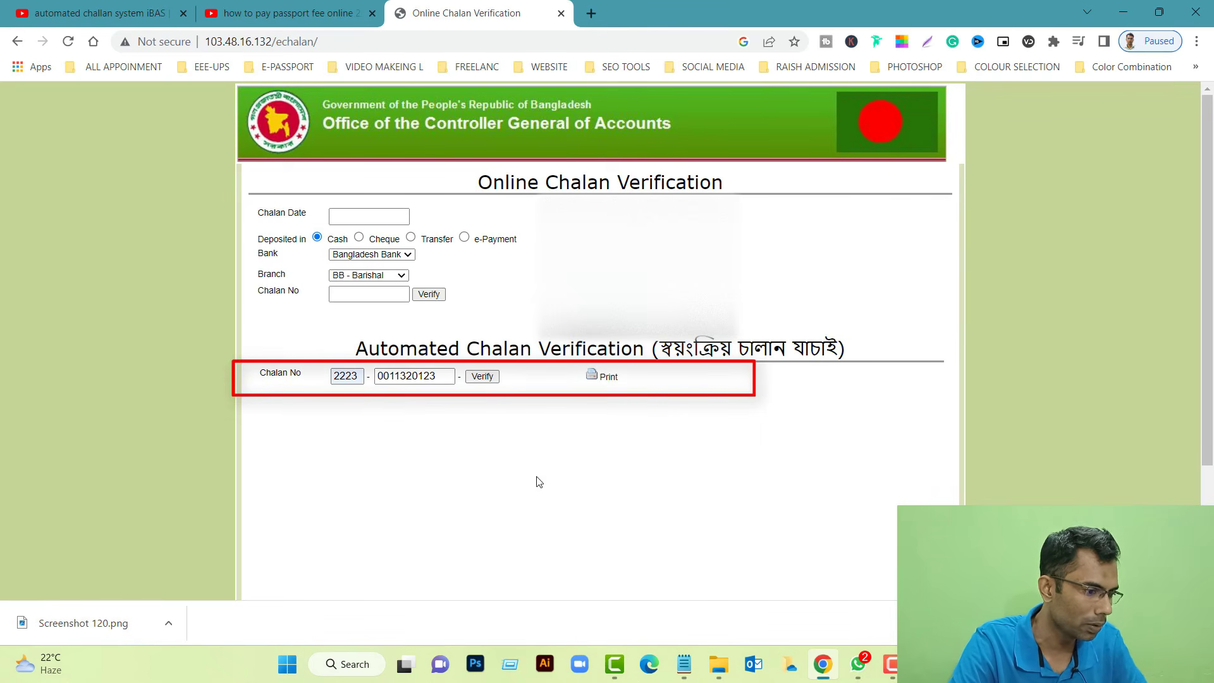
Check the number against the notes, run Verify, and minimize the challan report window
mouse_move(892, 664)
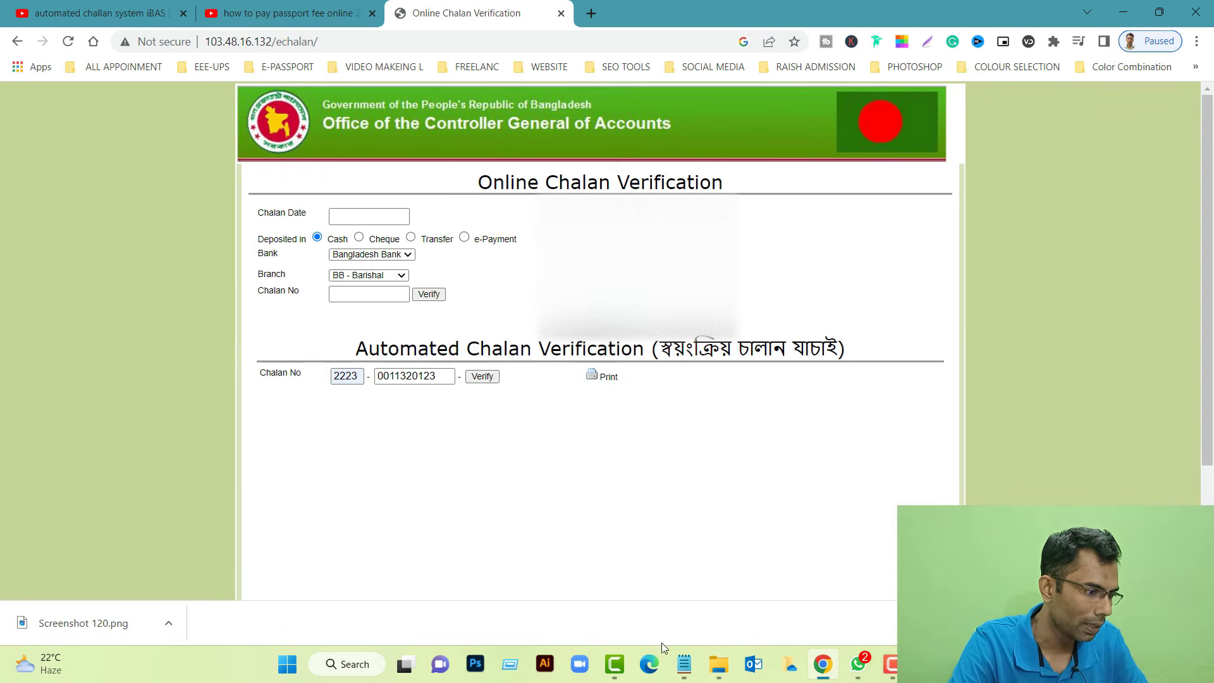
click(684, 664)
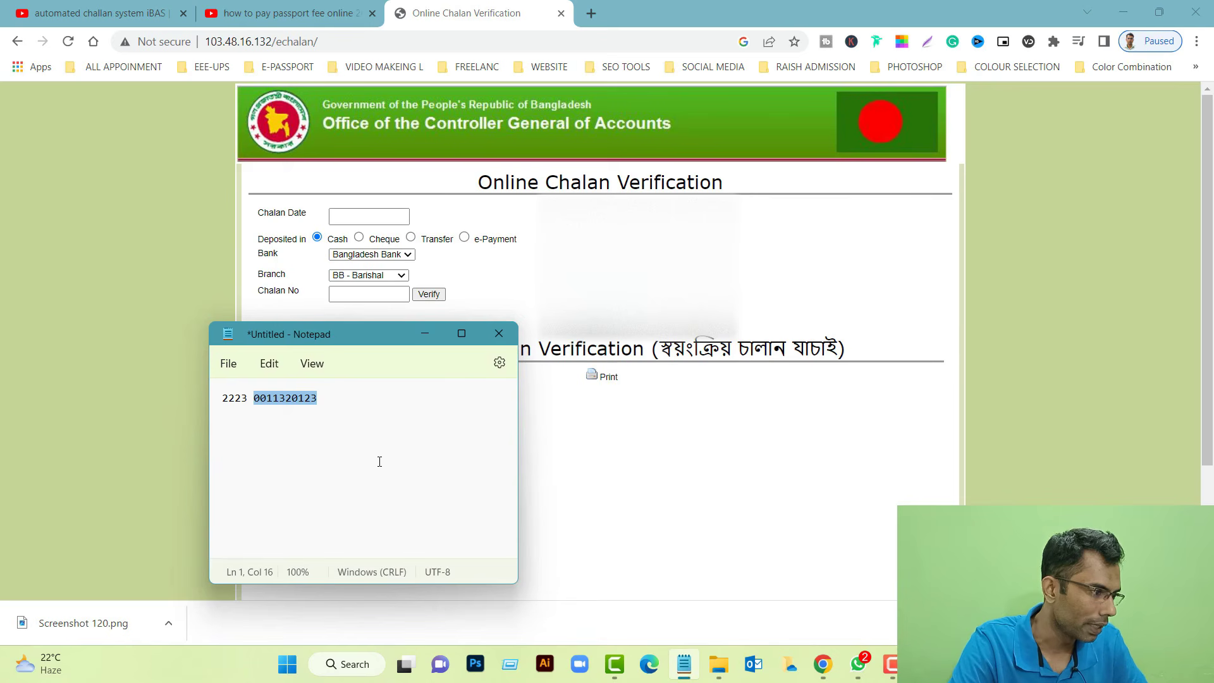
click(756, 471)
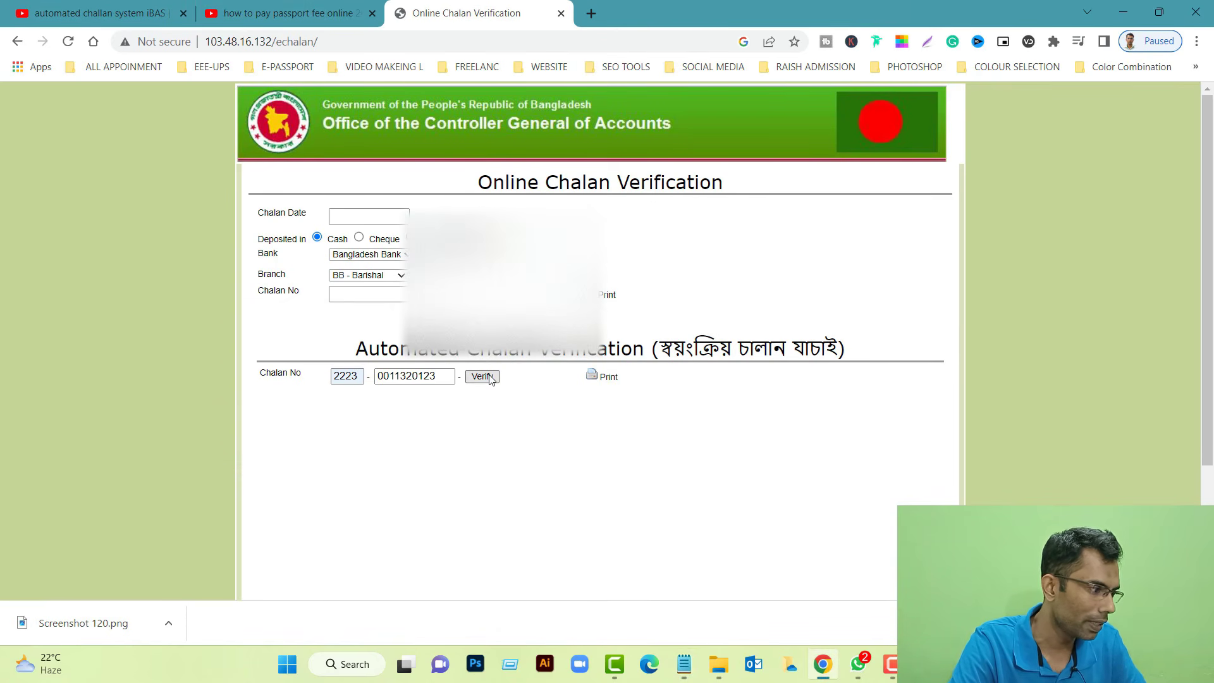
click(482, 376)
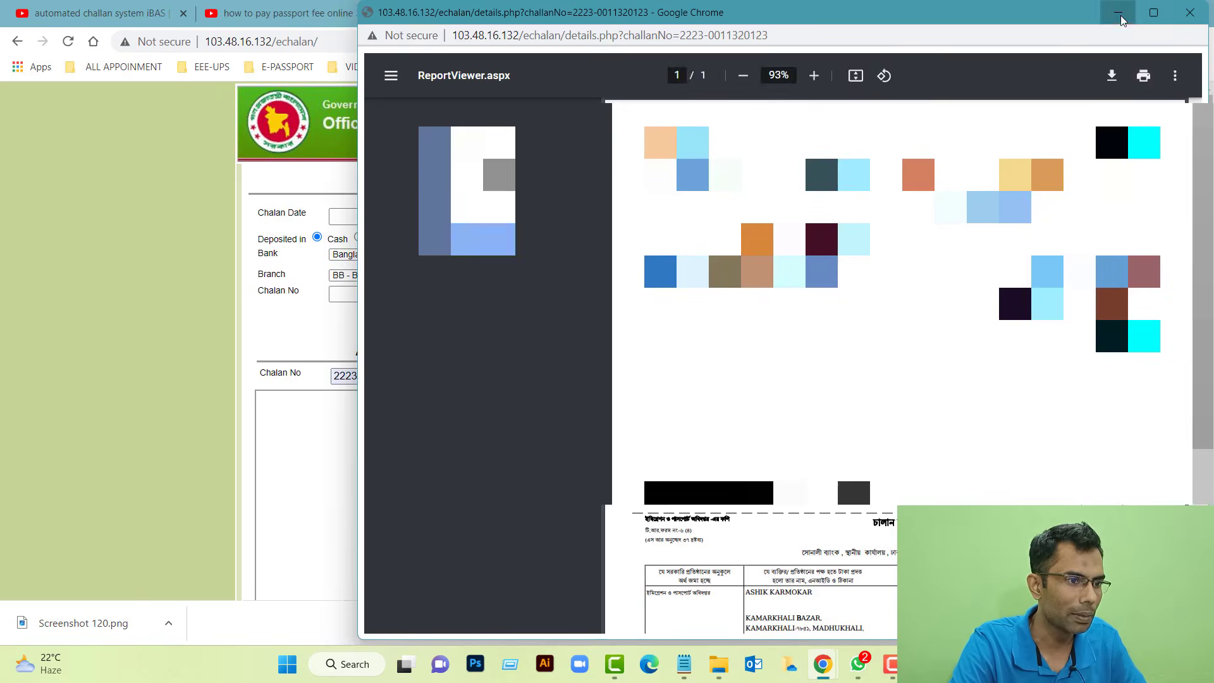
click(1122, 19)
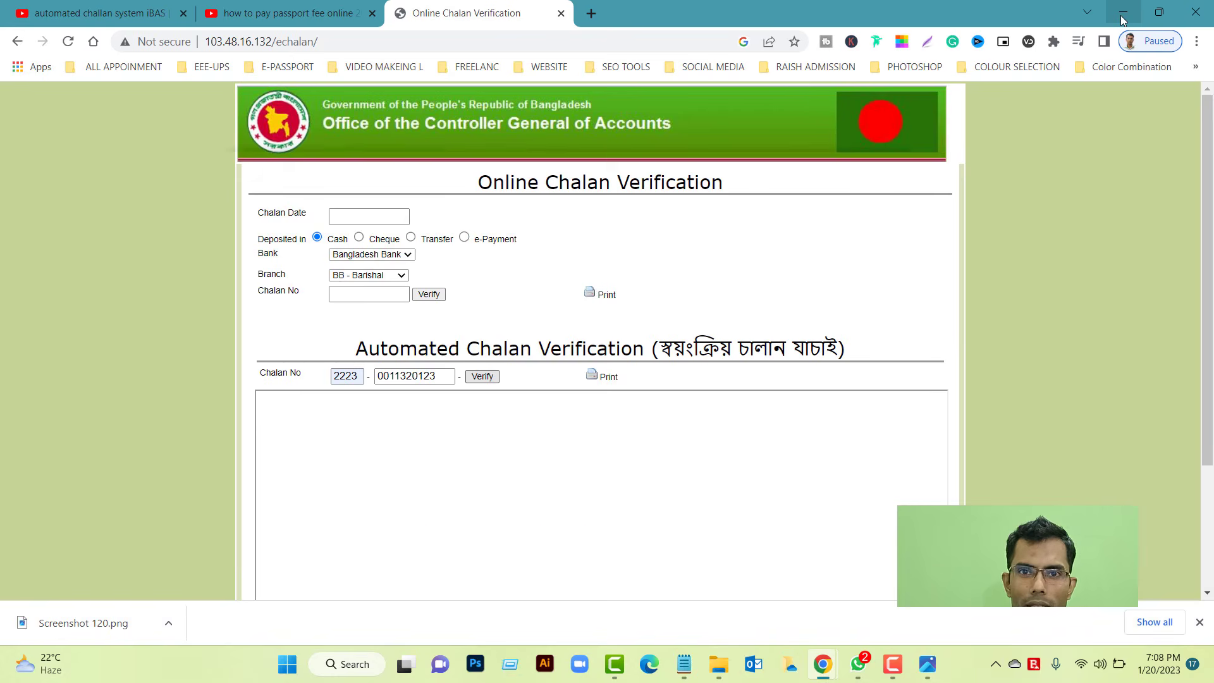